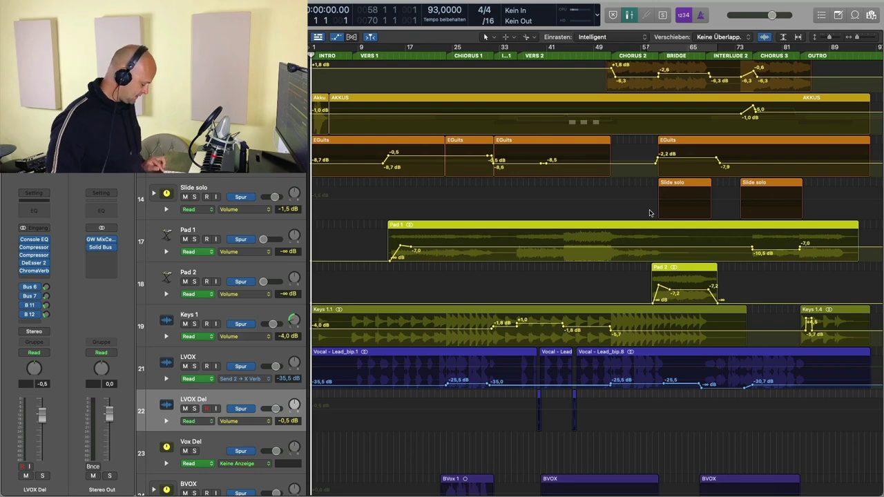
# Hide the track automation to view the plain arrangement, and display the automation curves again down to the Master track.
pyautogui.press('a')
pyautogui.scroll(3, 649, 213)
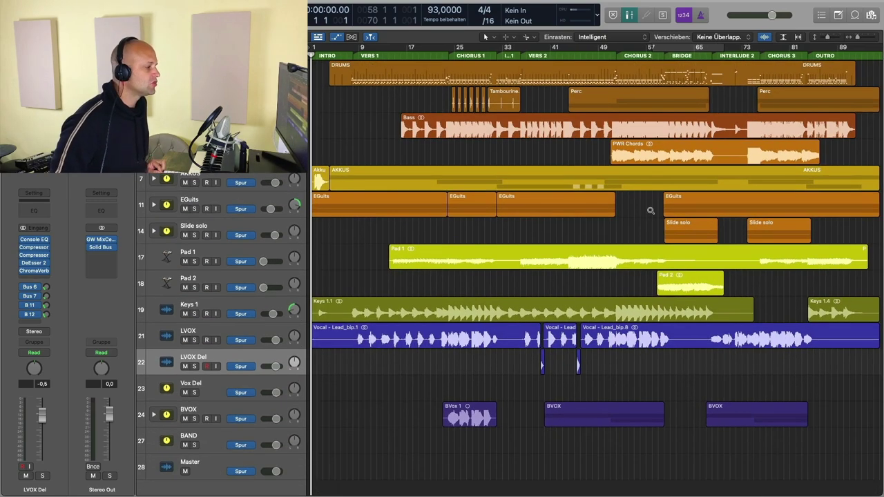
pyautogui.press('a')
pyautogui.scroll(-4, 651, 214)
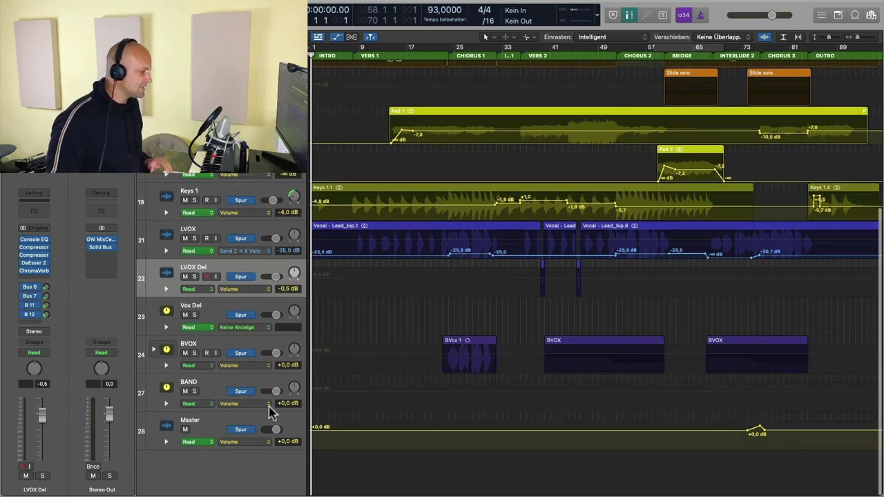
# Select the Master track, enlarge its volume automation around Chorus 3, and play the transition from about bar 72.
pyautogui.click(217, 429)
pyautogui.hscroll(2, 532, 414)
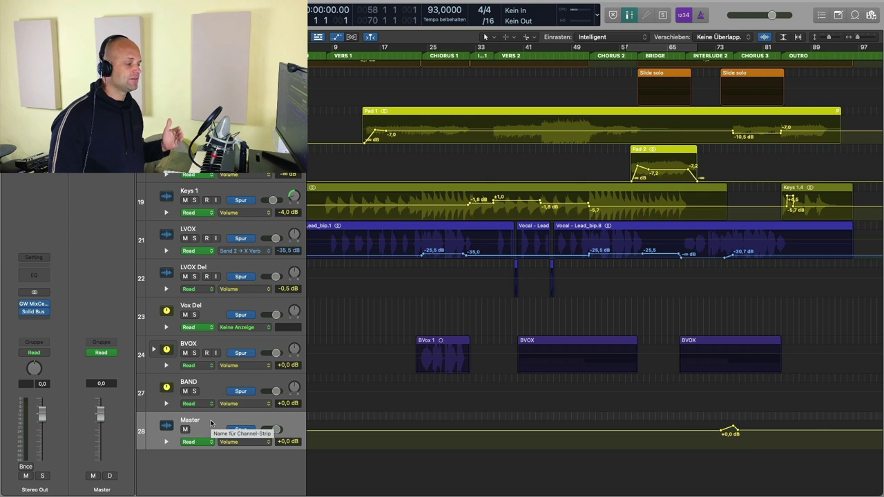
pyautogui.click(714, 56)
pyautogui.hscroll(5, 810, 376)
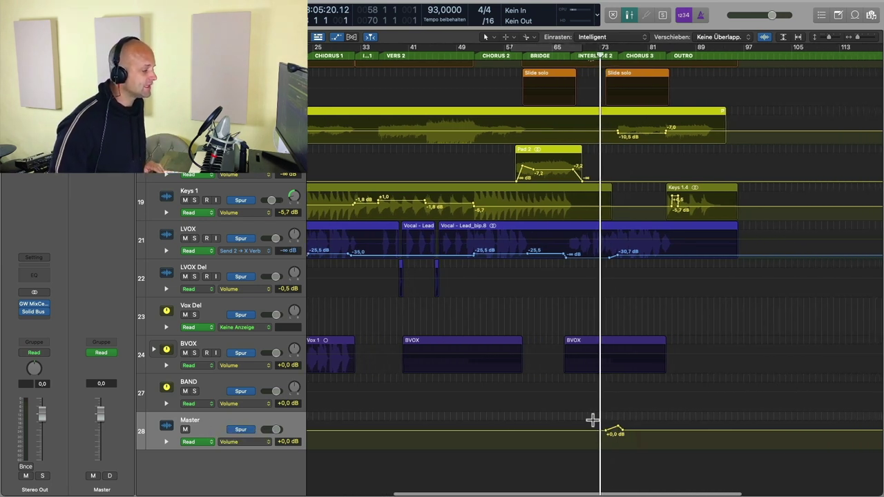
pyautogui.moveTo(592, 418); pyautogui.dragTo(673, 460)
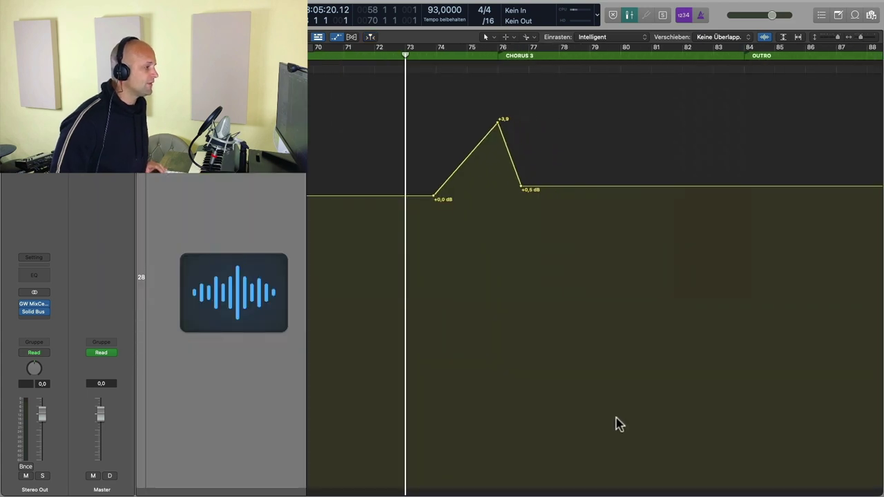
pyautogui.scroll(5, 616, 424)
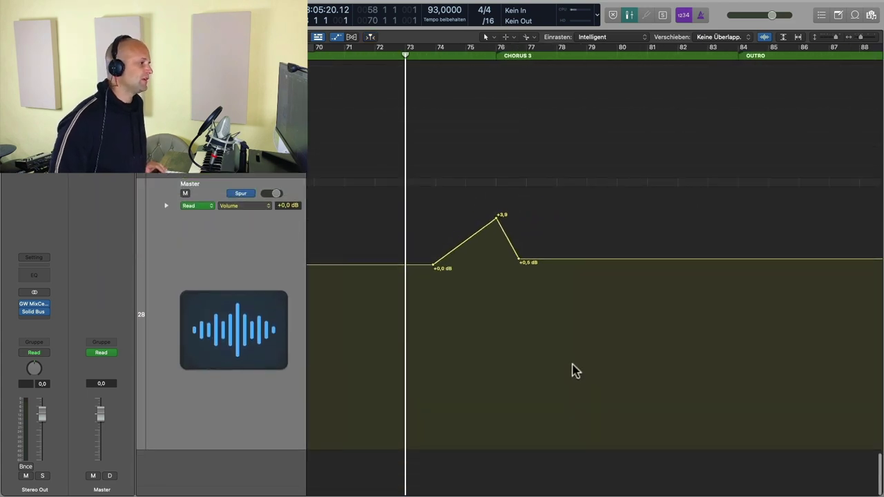
pyautogui.press('super+Up')
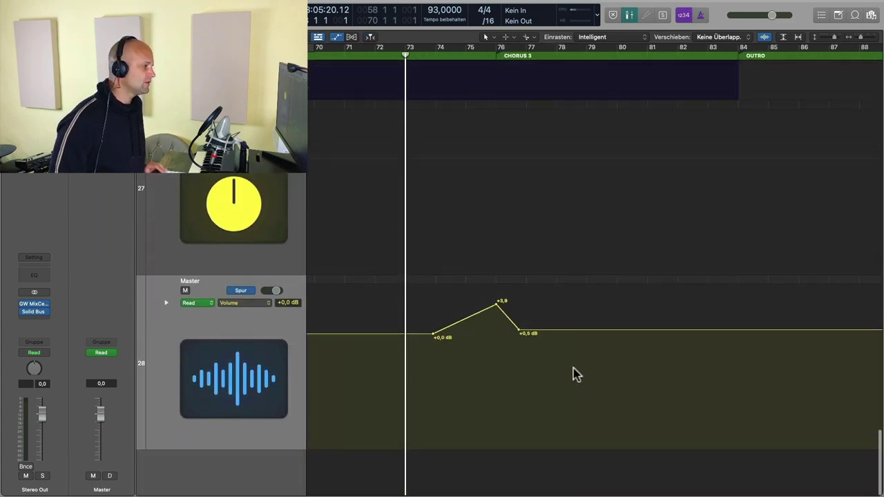
pyautogui.hscroll(-5, 352, 201)
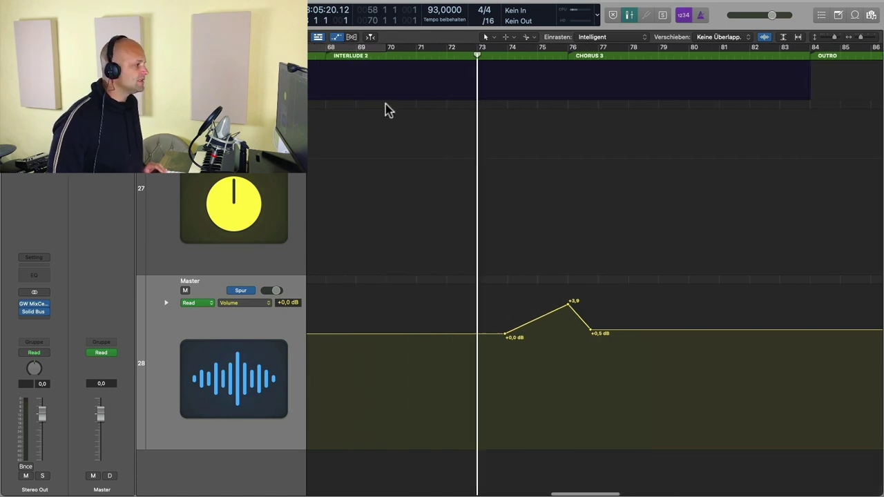
pyautogui.doubleClick(449, 55)
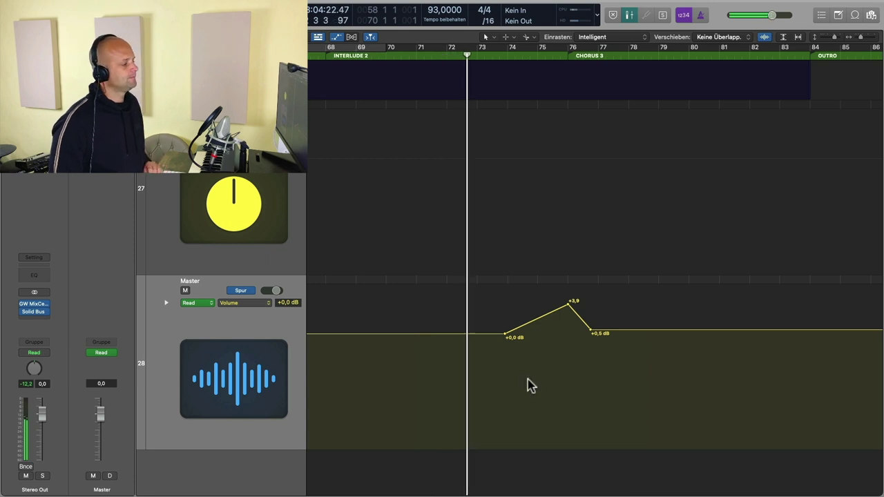
pyautogui.scroll(3, 528, 385)
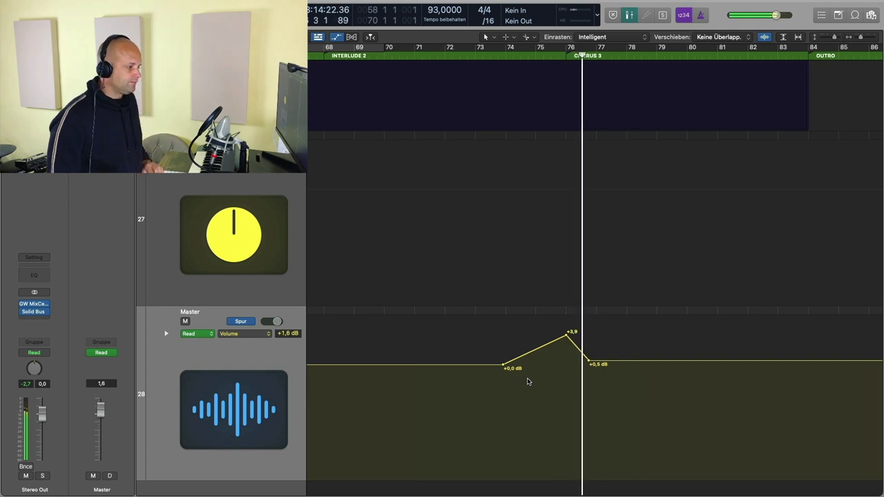
# Lower the Master volume peak at the start of Chorus 3 to +0.3 dB and play the transition from about bar 73.
pyautogui.moveTo(566, 341); pyautogui.dragTo(566, 365)
pyautogui.click(475, 58)
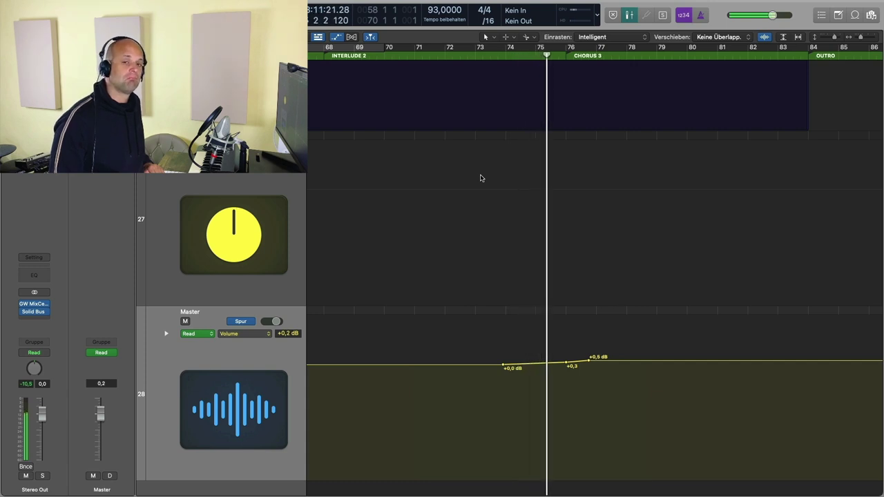
pyautogui.press('space')
# Raise the Master volume automation point at the start of Chorus 3 to about +3.3 dB.
pyautogui.moveTo(565, 362); pyautogui.dragTo(567, 337)
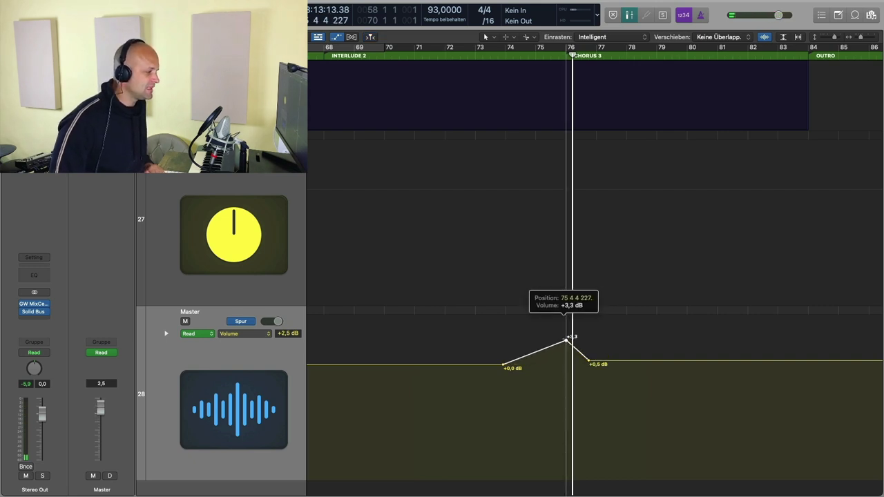
pyautogui.moveTo(567, 338); pyautogui.dragTo(567, 338)
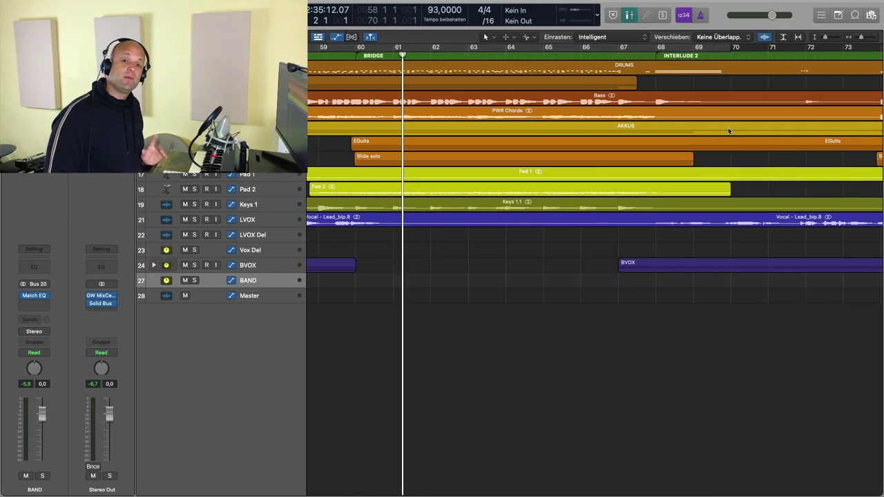
# Play the transition into Chorus 2, starting just after bar 51.
pyautogui.hscroll(-5, 420, 191)
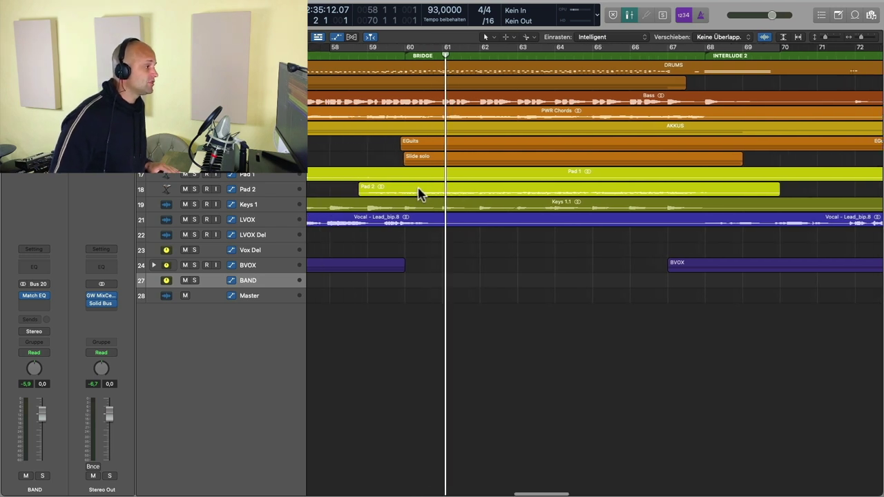
pyautogui.hscroll(-7, 434, 191)
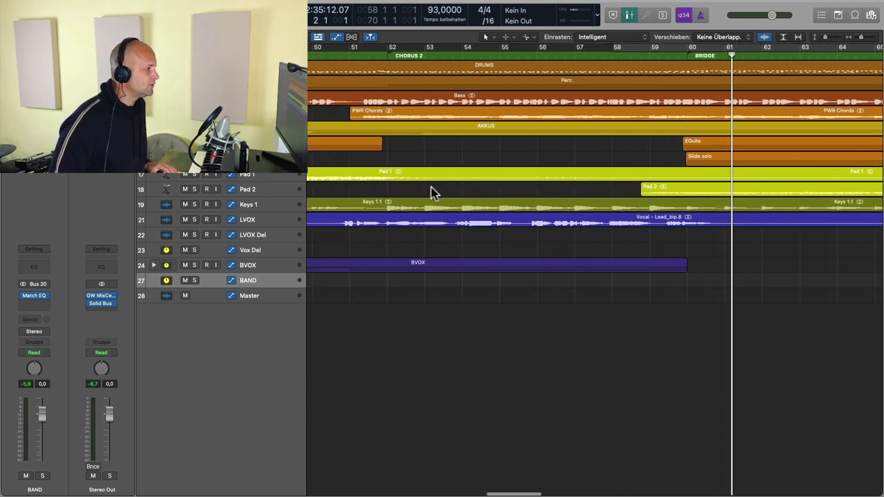
pyautogui.click(368, 56)
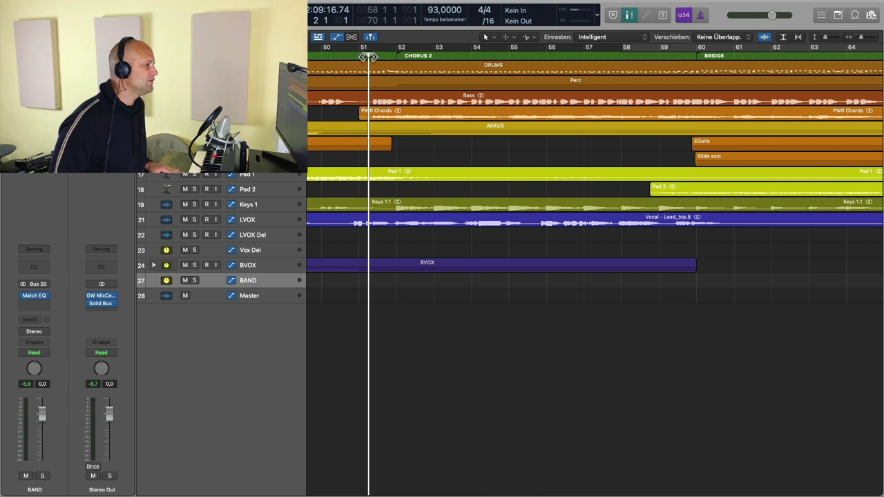
pyautogui.click(365, 57)
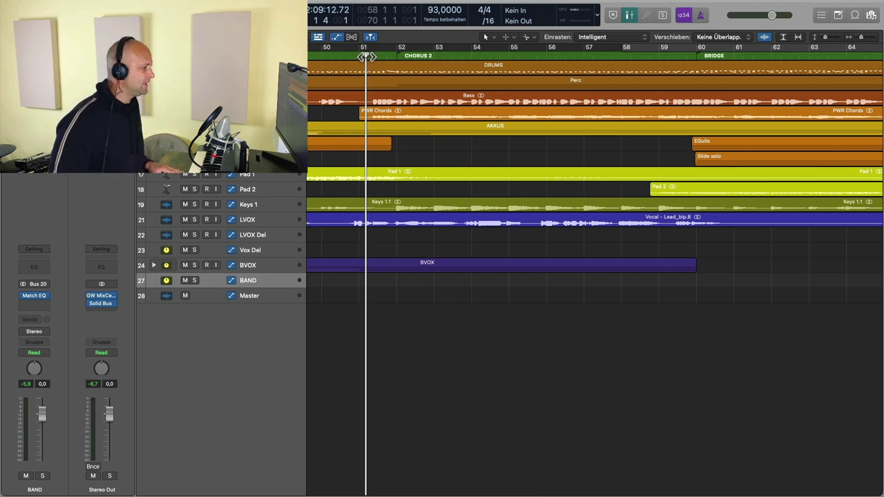
pyautogui.press('space')
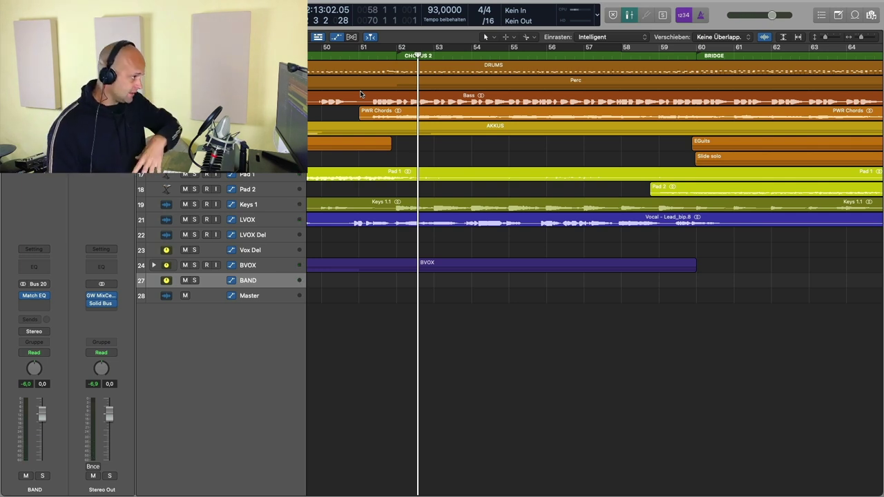
# Enlarge the BAND track, place the playhead at about bar 50, and set the track's automation mode to Latch.
pyautogui.click(376, 53)
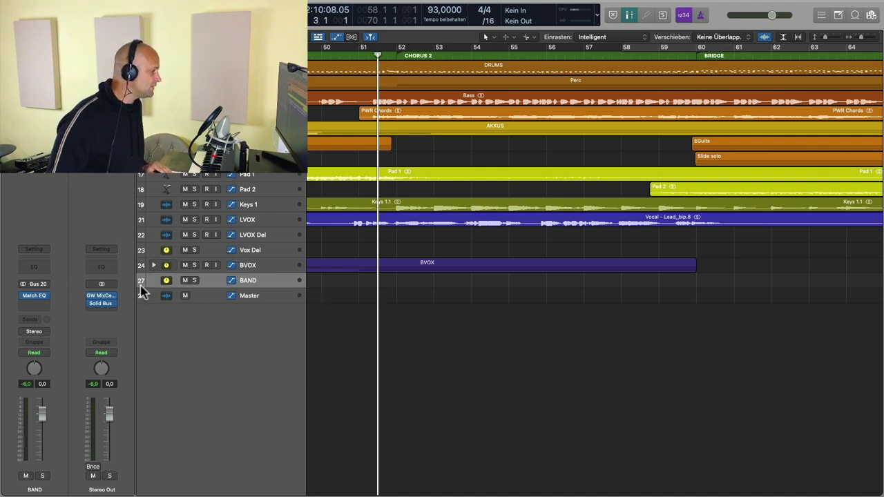
pyautogui.moveTo(139, 287); pyautogui.dragTo(152, 323)
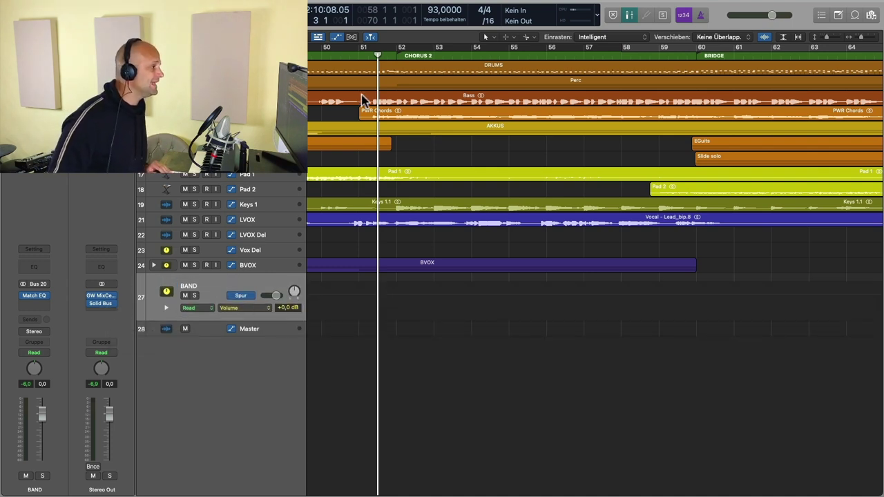
pyautogui.click(353, 55)
pyautogui.press('super+Right')
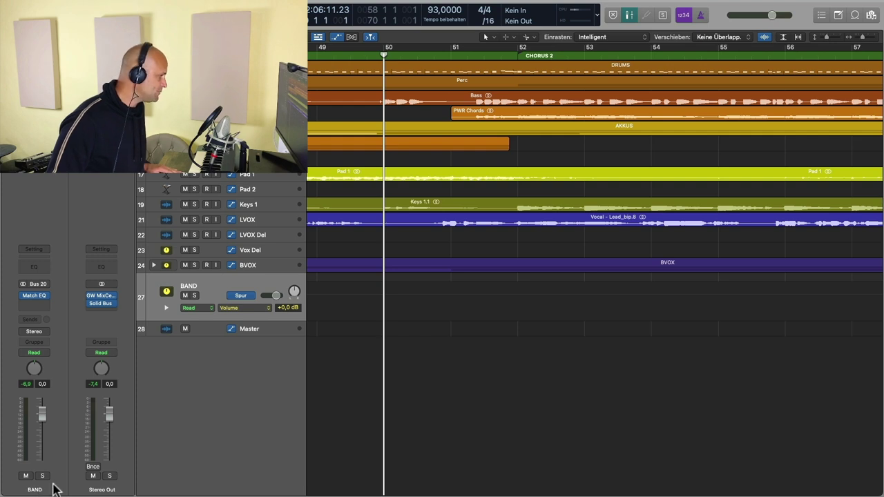
pyautogui.click(46, 353)
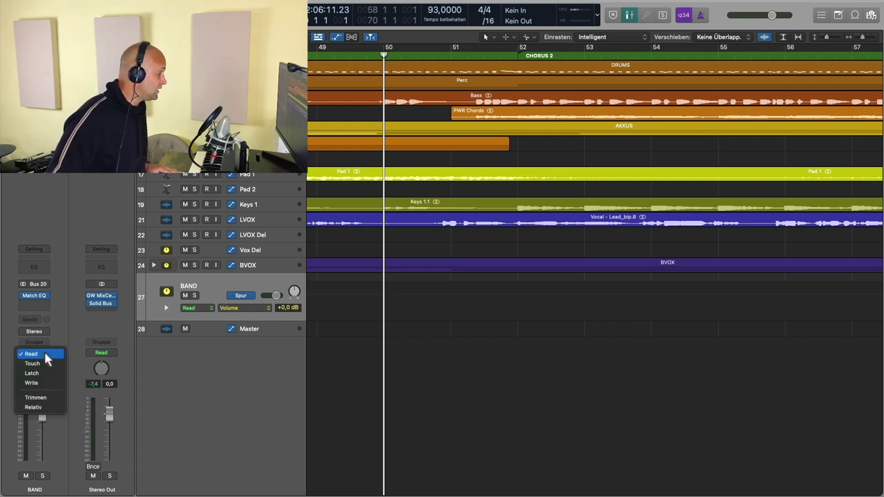
pyautogui.click(43, 372)
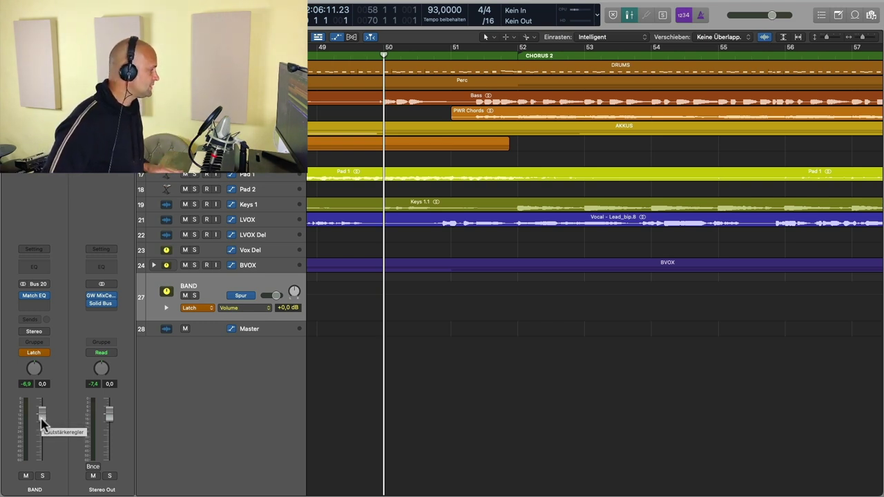
# Record a BAND volume ride rising to about +3.5 dB at Chorus 2 and falling back near 0 dB, and return the track to Read mode.
pyautogui.press('space')
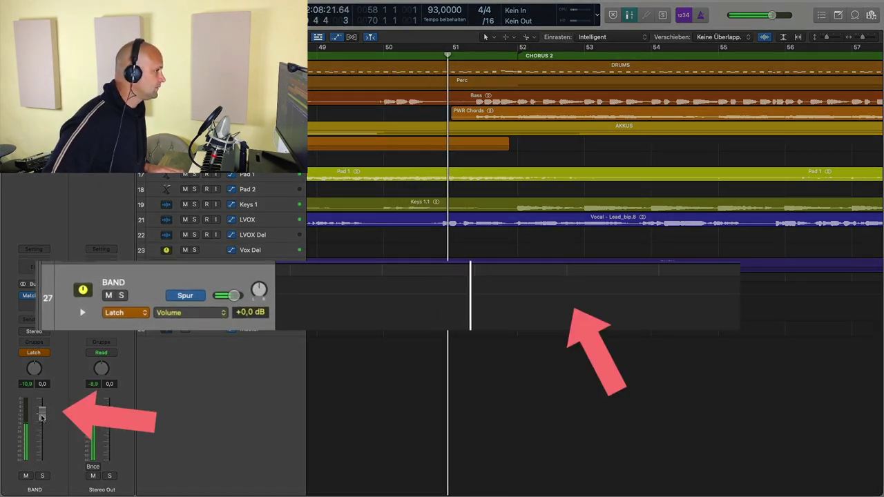
pyautogui.moveTo(41, 417)
pyautogui.mouseDown()
pyautogui.moveTo(42, 405)
pyautogui.moveTo(41, 419)
pyautogui.mouseUp()
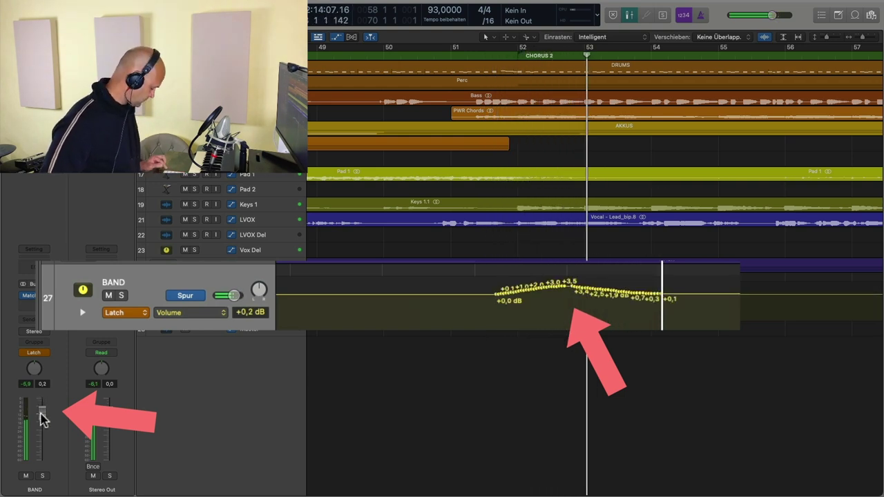
pyautogui.click(34, 352)
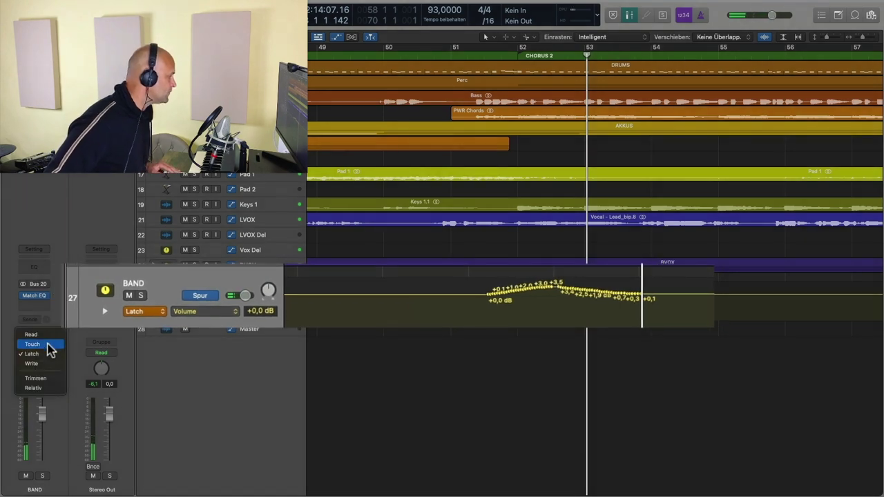
pyautogui.click(47, 337)
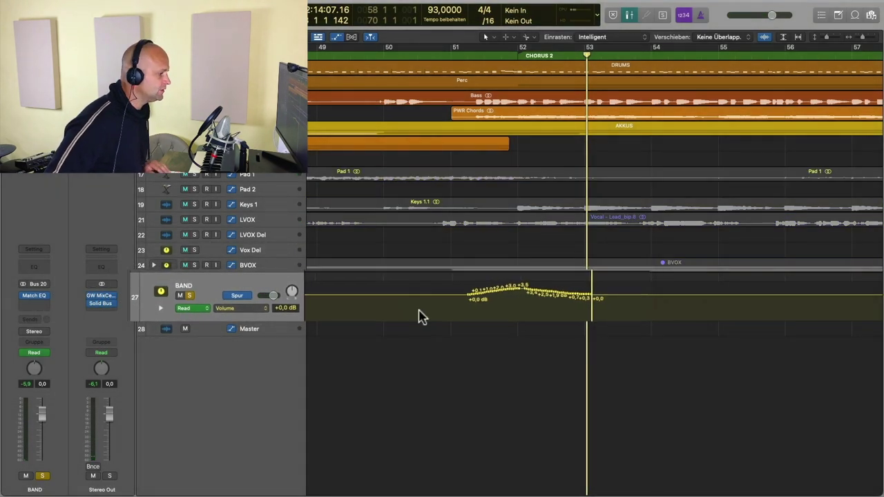
# Play back the recorded BAND volume ride into Chorus 2 within the full mix, starting just before bar 51.
pyautogui.press('z')
pyautogui.press('s')
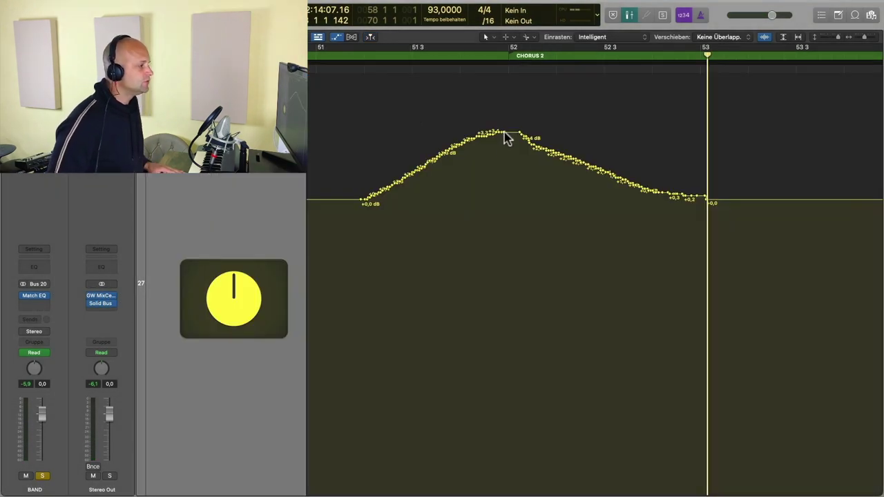
pyautogui.hscroll(-3, 338, 59)
pyautogui.click(330, 49)
pyautogui.press('space')
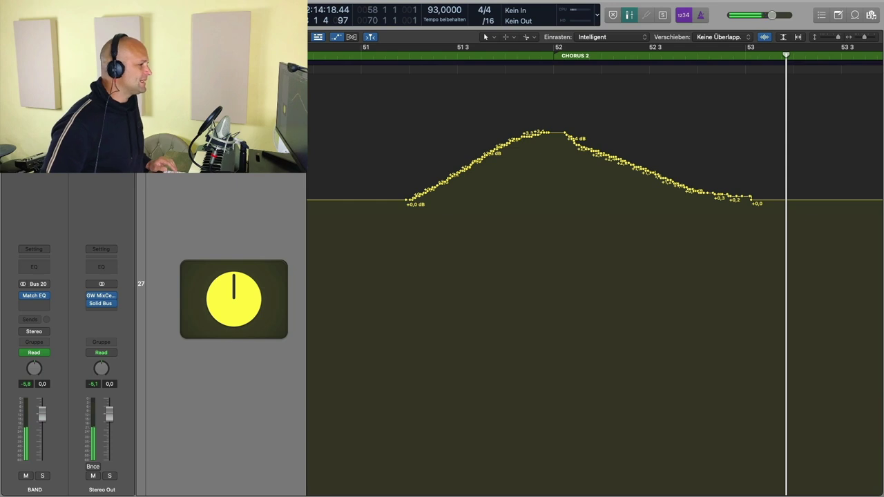
# Hide the track automation and show the whole arrangement.
pyautogui.press('z')
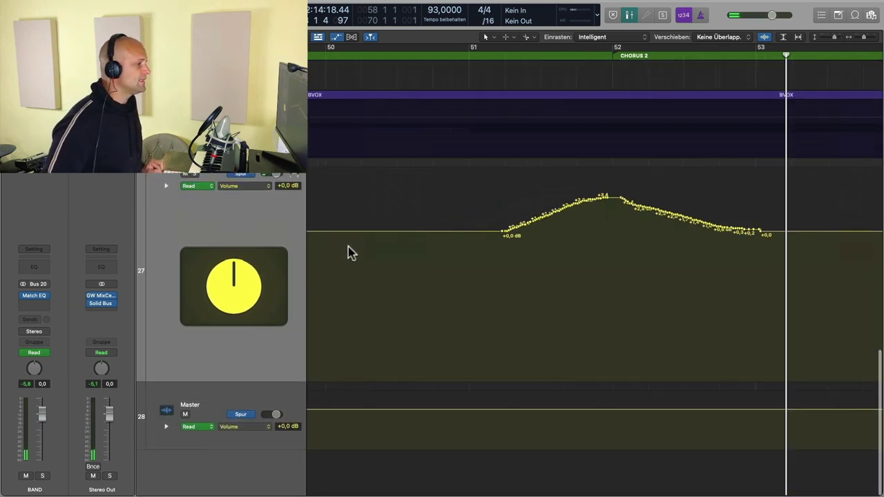
pyautogui.press('a')
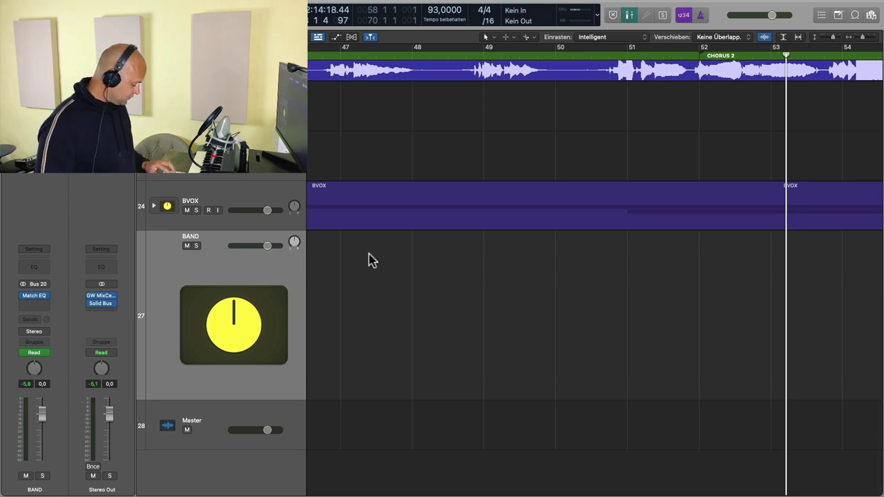
pyautogui.press('z')
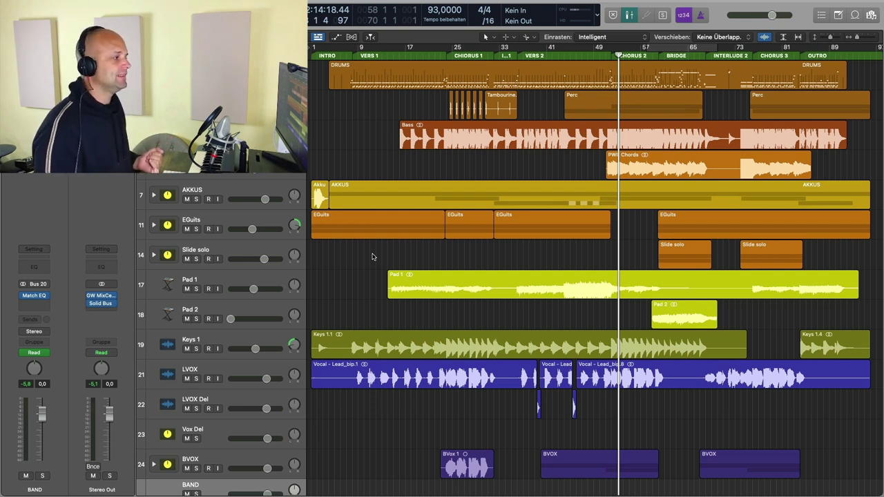
# Select the LVOX track and display its Send 2 X Verb automation alongside the other tracks' curves.
pyautogui.click(238, 367)
pyautogui.scroll(-3, 242, 369)
pyautogui.scroll(-5, 241, 370)
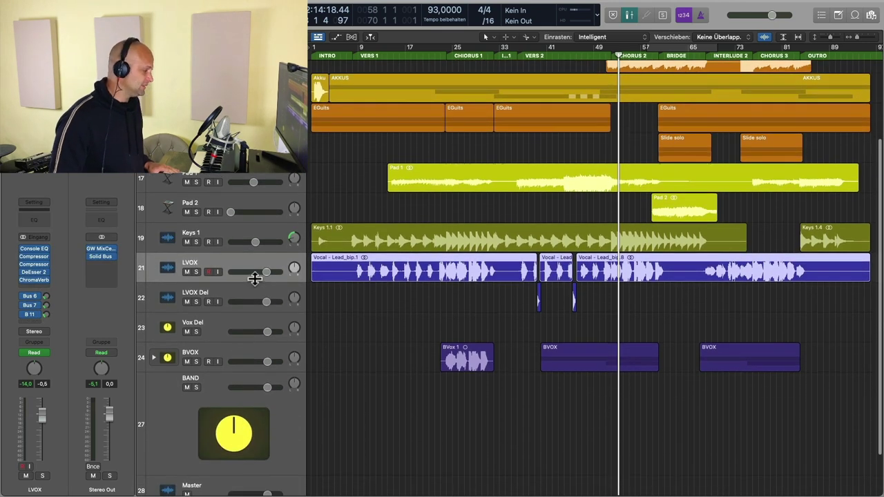
pyautogui.press('a')
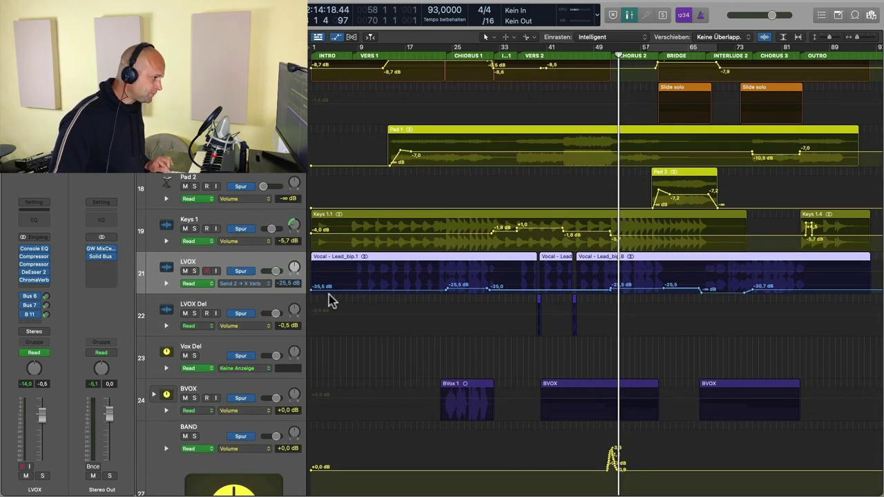
pyautogui.scroll(-2, 252, 279)
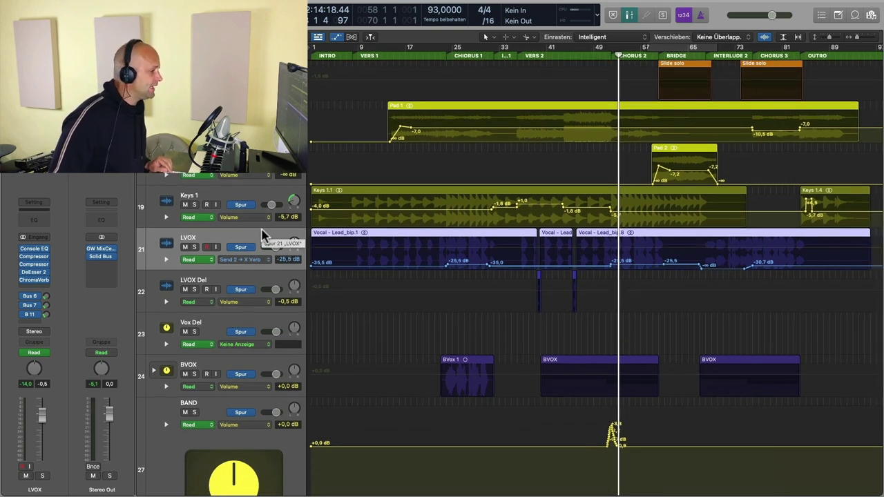
# Select the LVOX Del track and play back Verse 2 in the full mix from bar 36 through its delay clips.
pyautogui.click(253, 278)
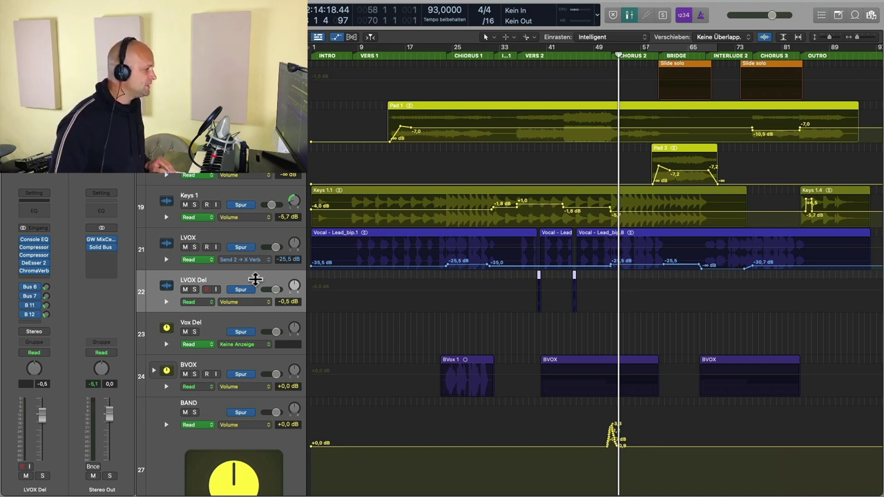
pyautogui.hscroll(5, 548, 311)
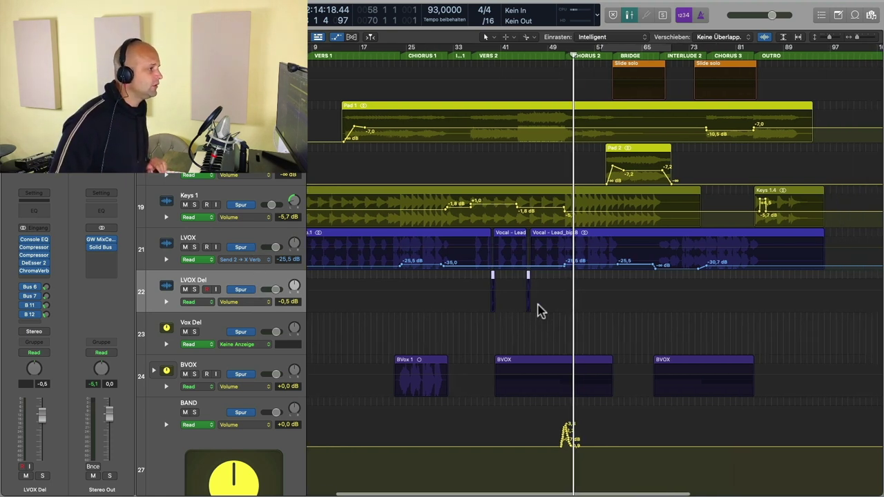
pyautogui.scroll(5, 444, 223)
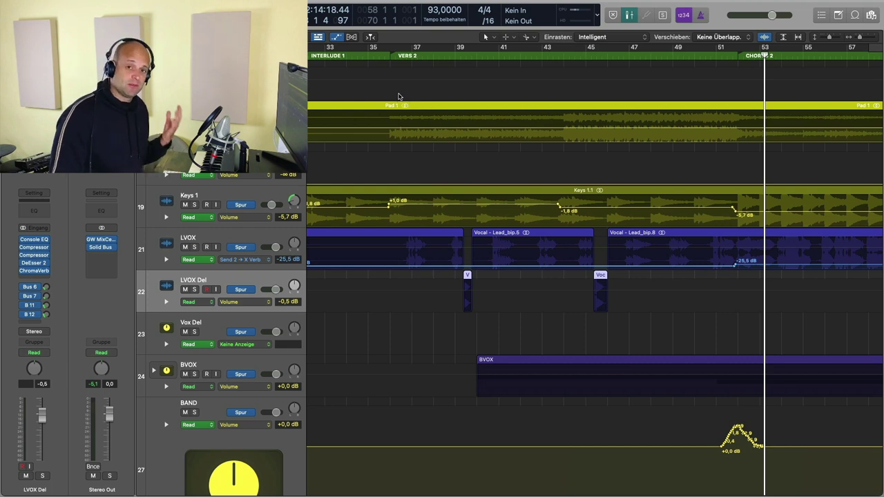
pyautogui.click(390, 55)
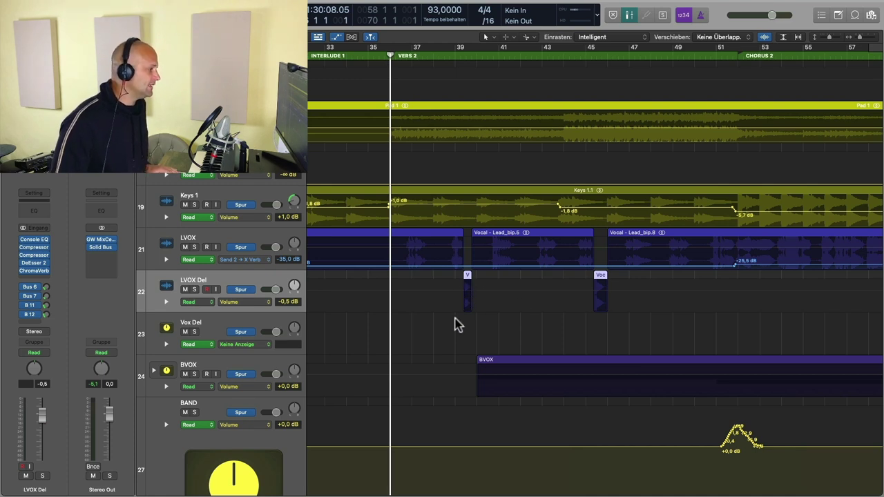
pyautogui.press('space')
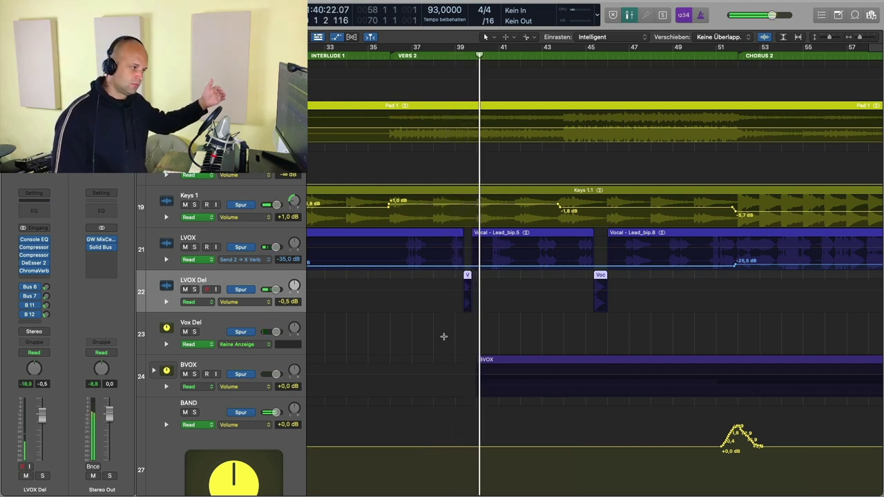
pyautogui.click(553, 55)
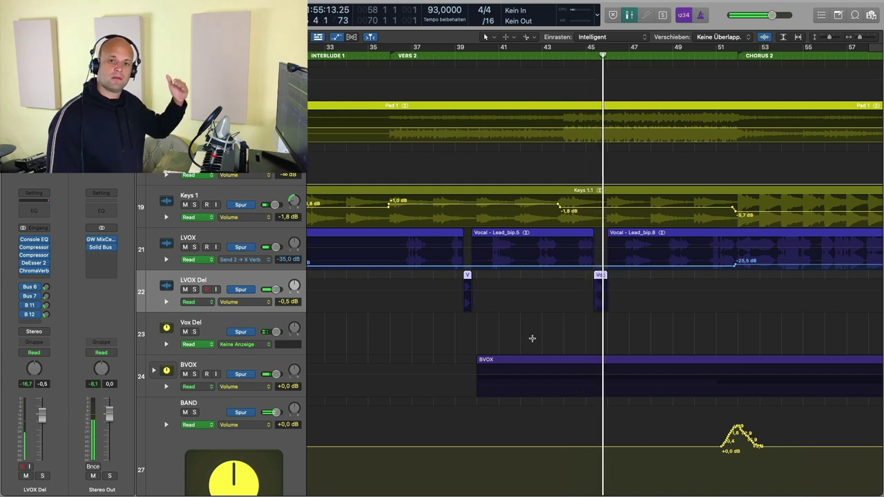
pyautogui.press('space')
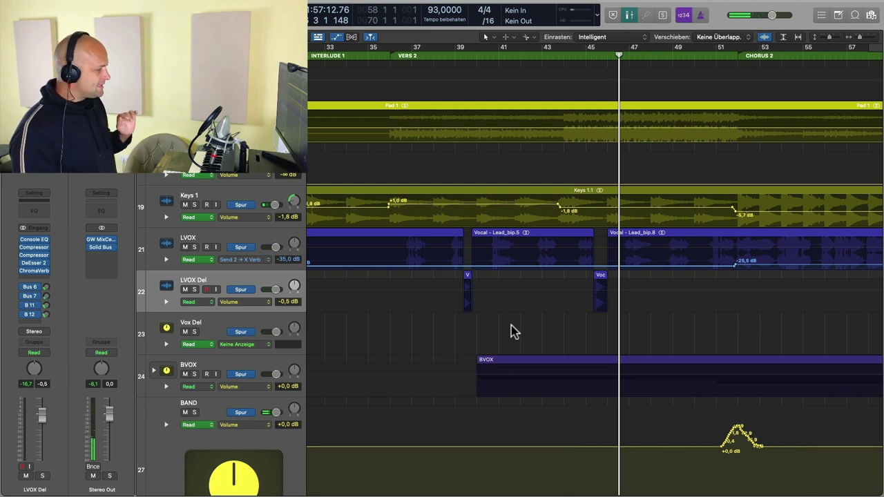
# Compare the LVOX and LVOX Del channels and examine LVOX Del's Bus 12 send to VOX Echo and the Echo plug-in's settings.
pyautogui.click(250, 237)
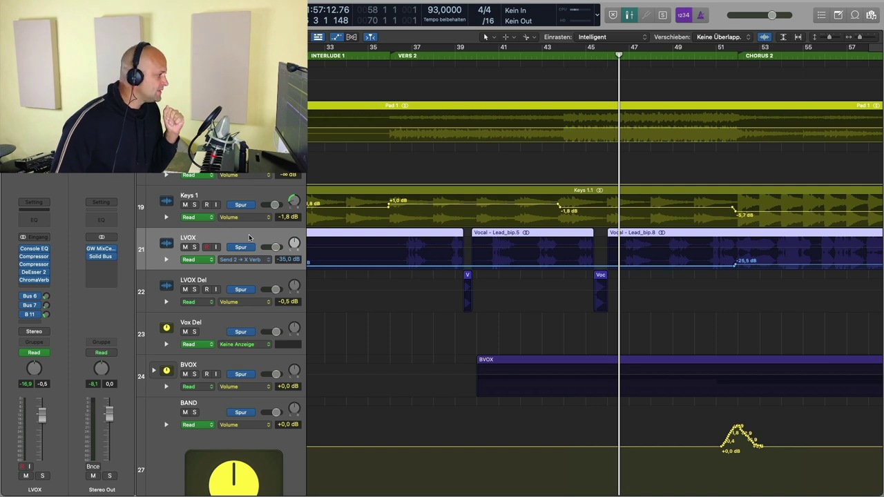
pyautogui.click(257, 279)
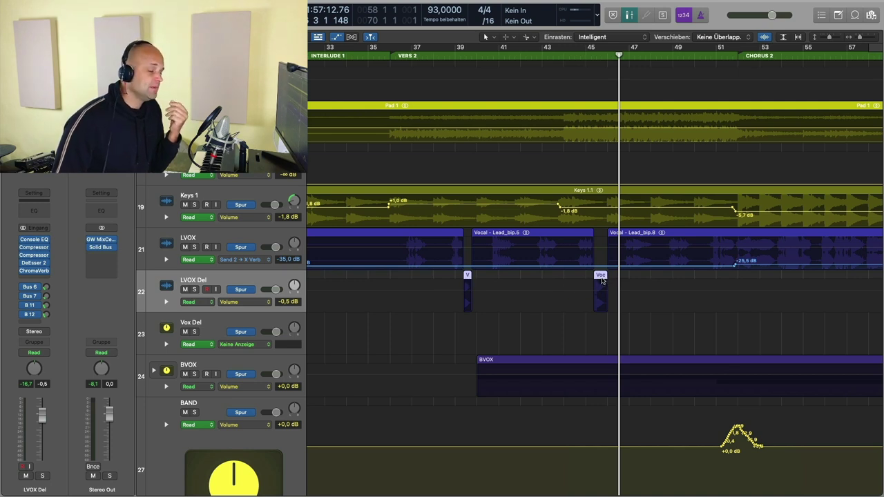
pyautogui.click(34, 316)
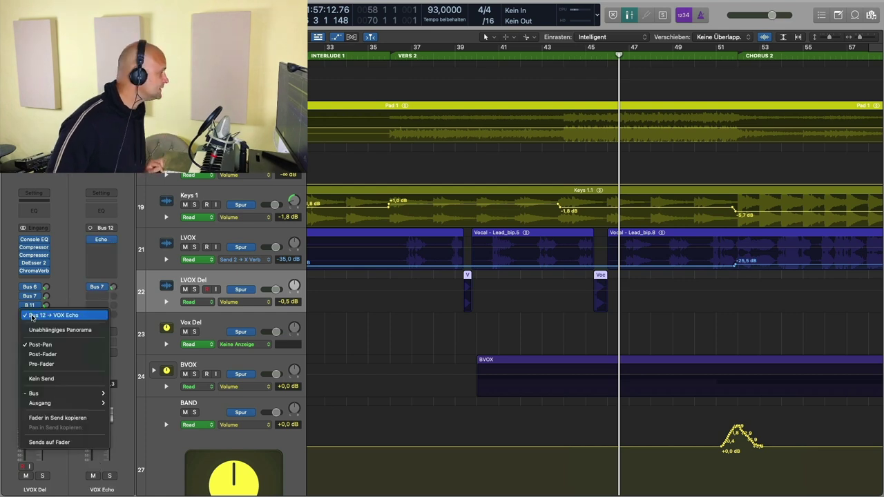
pyautogui.click(113, 244)
pyautogui.click(102, 239)
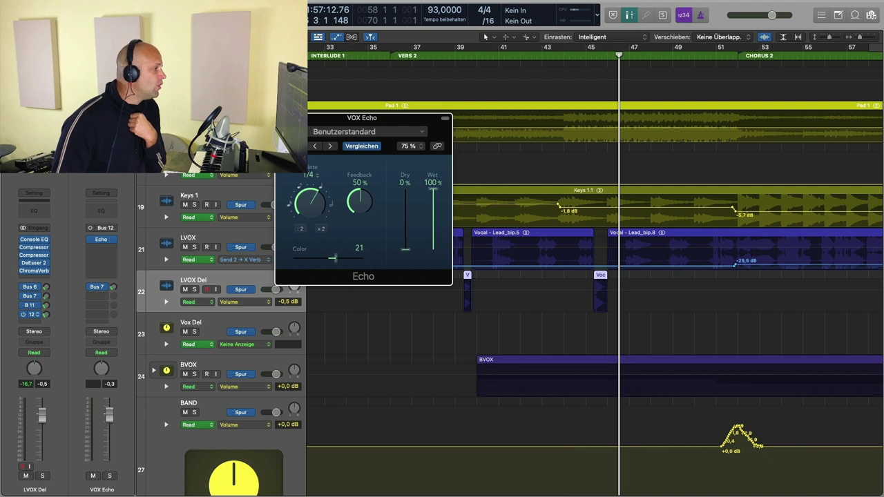
pyautogui.click(282, 118)
# Solo LVOX and LVOX Del, play the first echo phrase in Verse 2 from bar 38, and turn both solos off.
pyautogui.click(194, 246)
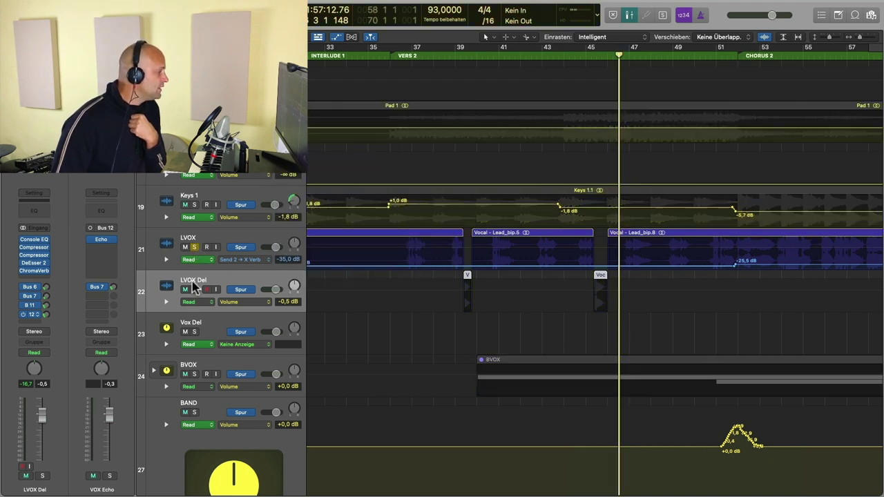
pyautogui.click(194, 290)
pyautogui.press('space')
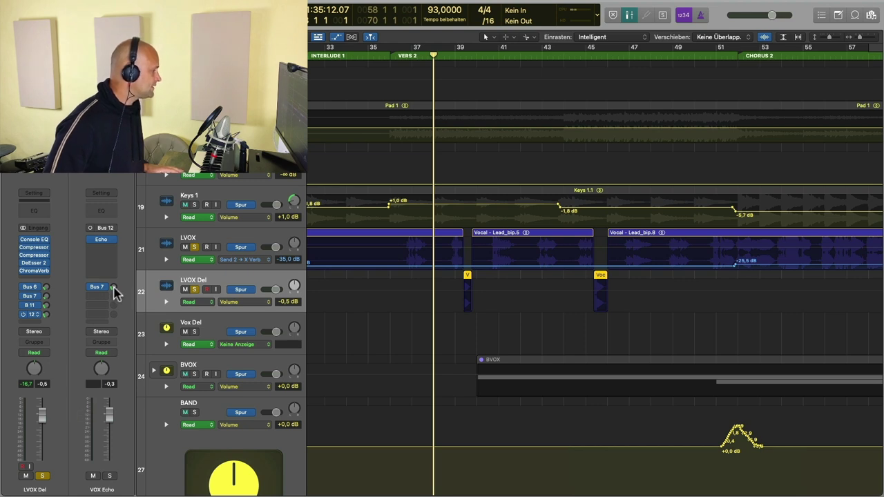
pyautogui.press('space')
pyautogui.moveTo(101, 368); pyautogui.dragTo(93, 352)
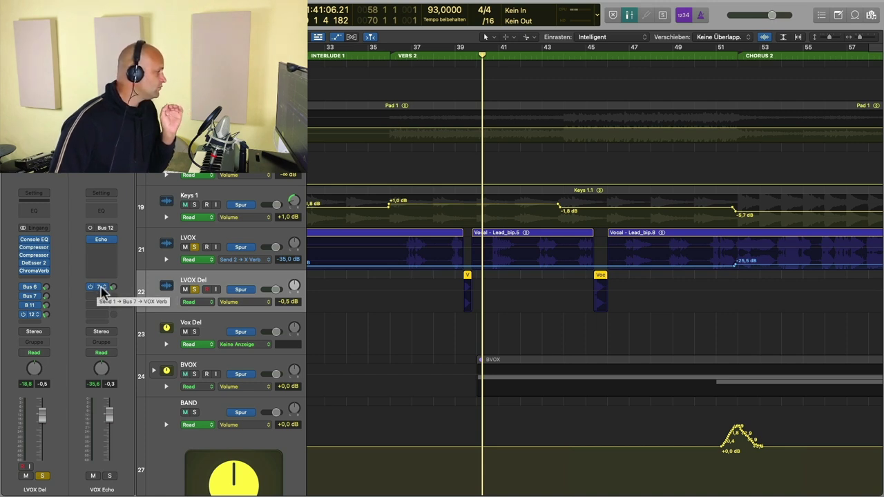
pyautogui.click(194, 290)
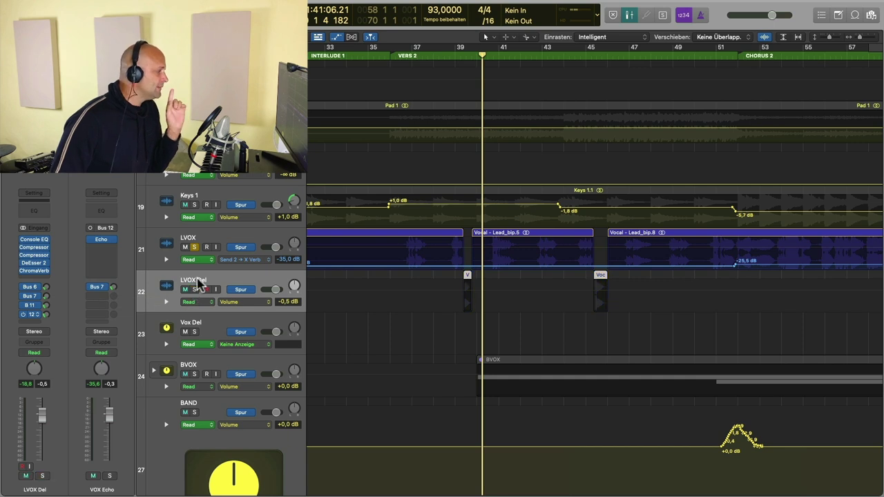
pyautogui.click(194, 246)
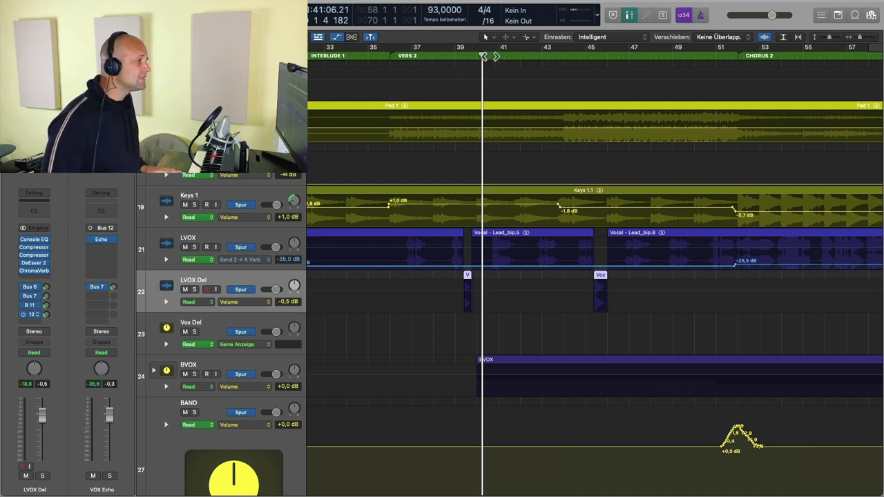
# Play back the first LVOX Del echo phrase within the full mix from bar 38.
pyautogui.click(434, 55)
pyautogui.hotkey('ctrl', 'Up')
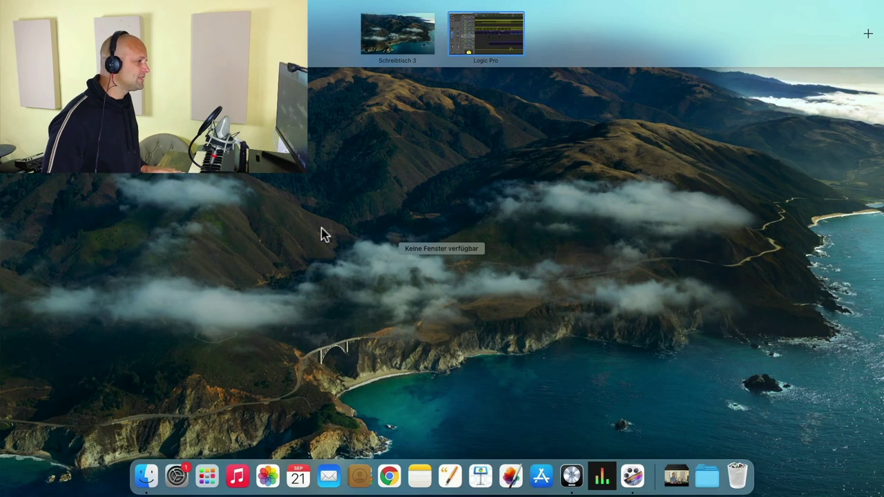
pyautogui.click(489, 36)
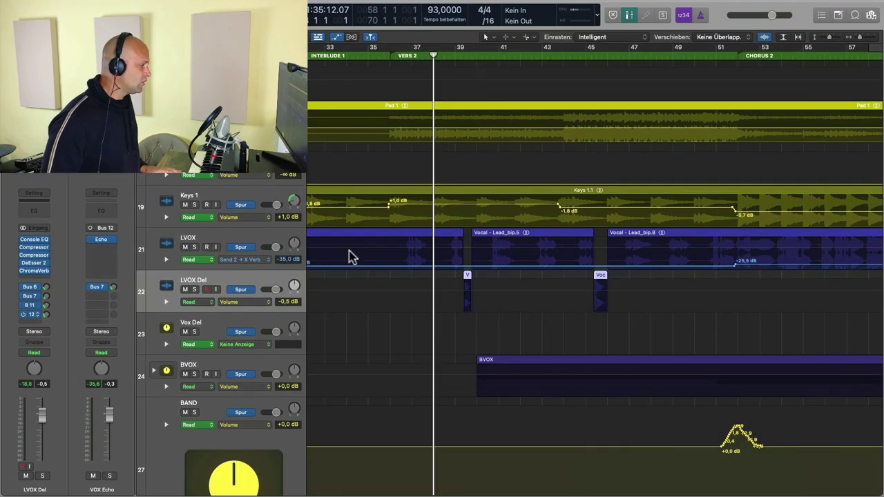
pyautogui.press('space')
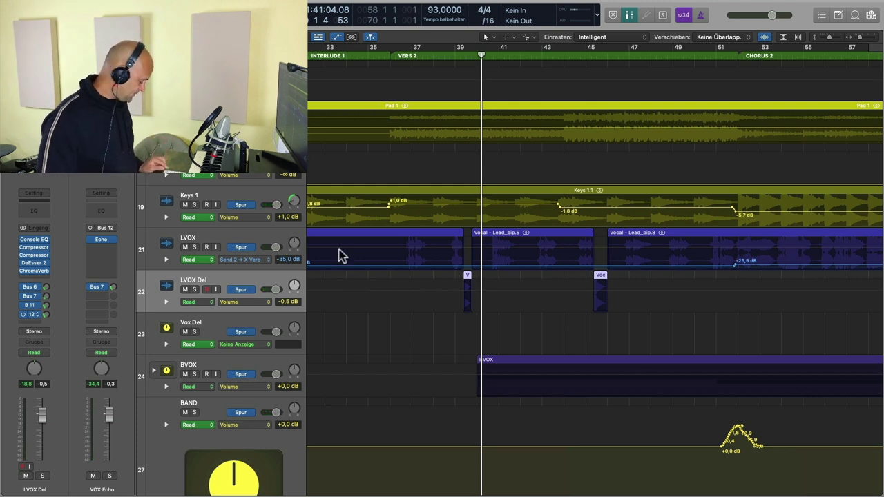
# Enlarge the LVOX track with its automation shown and examine the Send 2 X Verb curve across the whole song.
pyautogui.scroll(-5, 353, 250)
pyautogui.scroll(-3, 353, 250)
pyautogui.press('a')
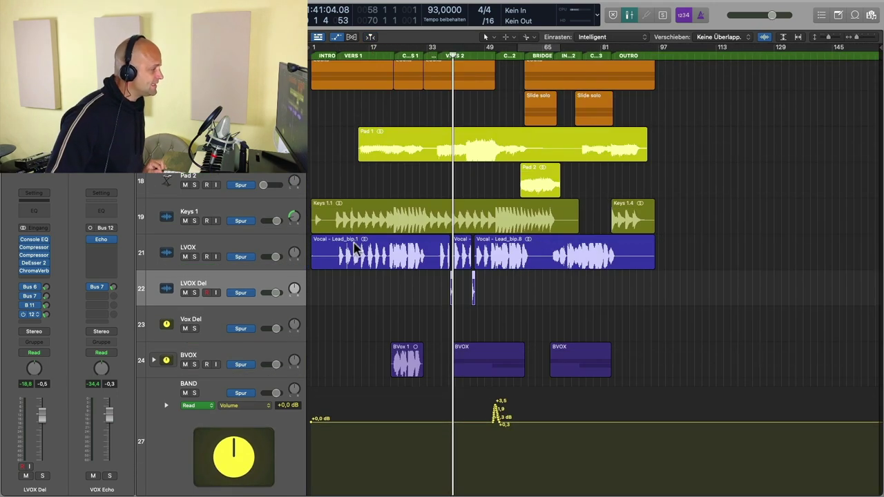
pyautogui.click(249, 251)
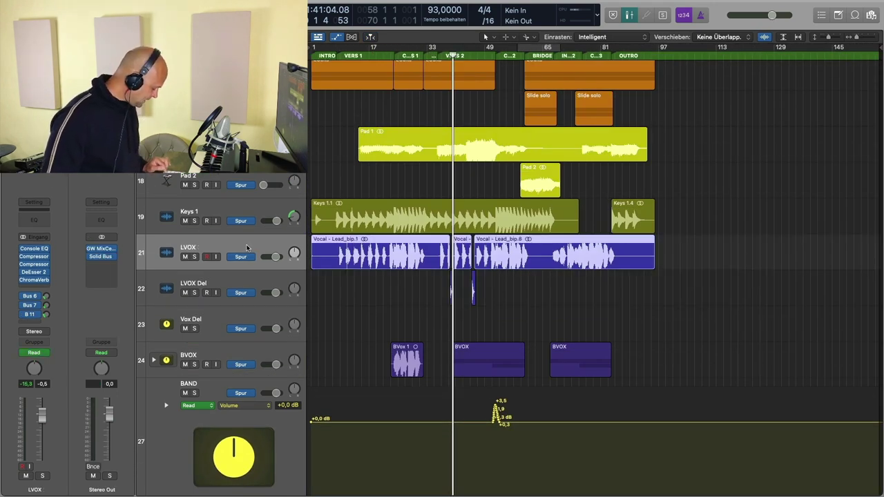
pyautogui.press('a')
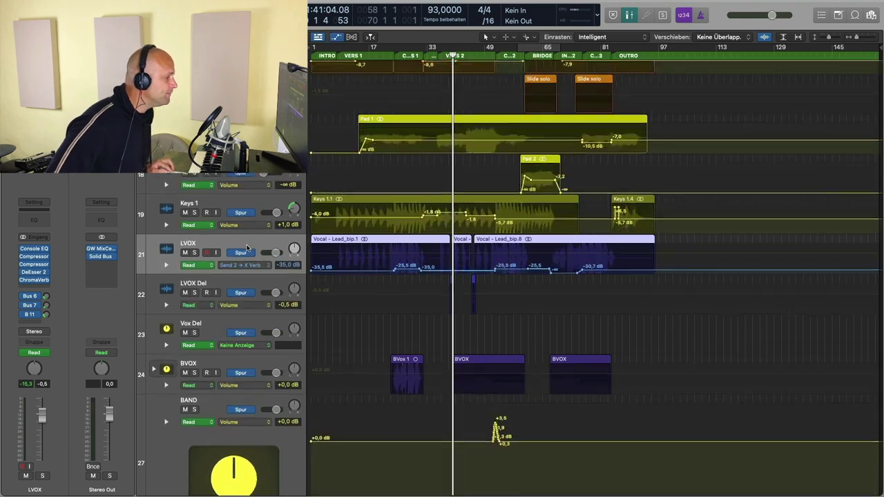
pyautogui.moveTo(361, 228); pyautogui.dragTo(490, 309)
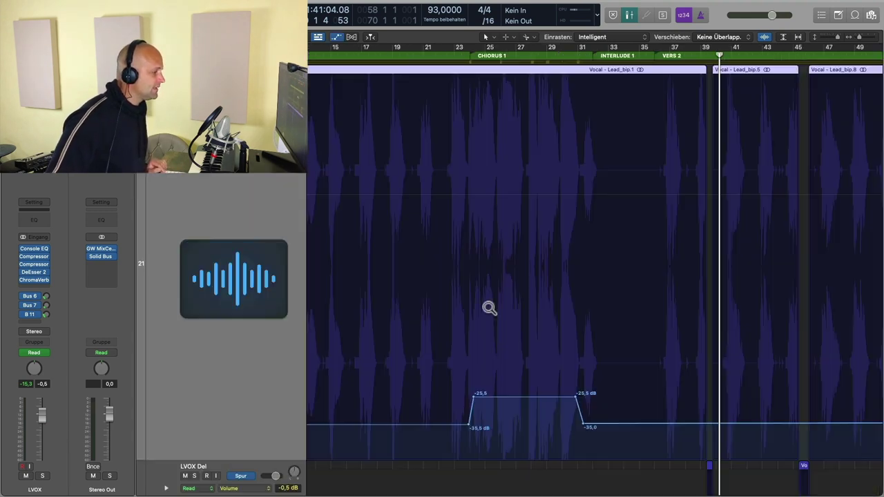
pyautogui.scroll(-3, 352, 316)
pyautogui.scroll(-2, 394, 379)
pyautogui.hscroll(-5, 418, 414)
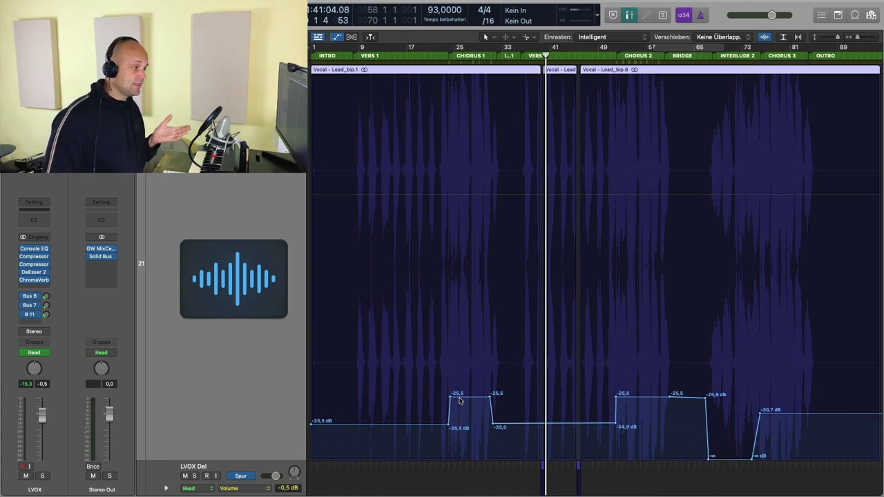
# Examine LVOX's Bus 11 send to Vox Del and the Stereo Delay plug-in's settings.
pyautogui.click(30, 315)
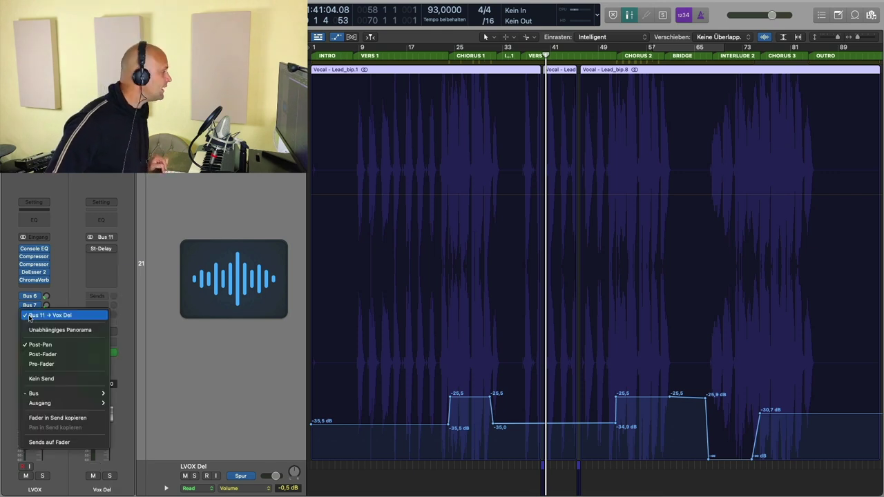
pyautogui.click(122, 267)
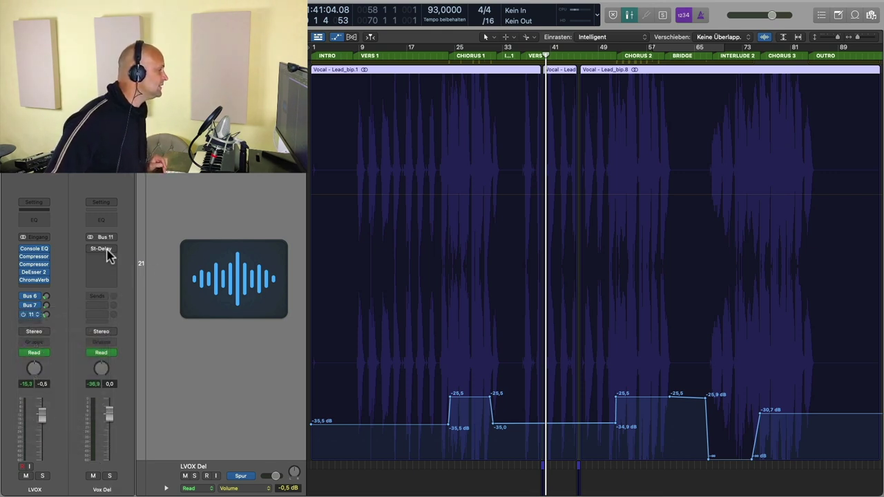
pyautogui.click(104, 252)
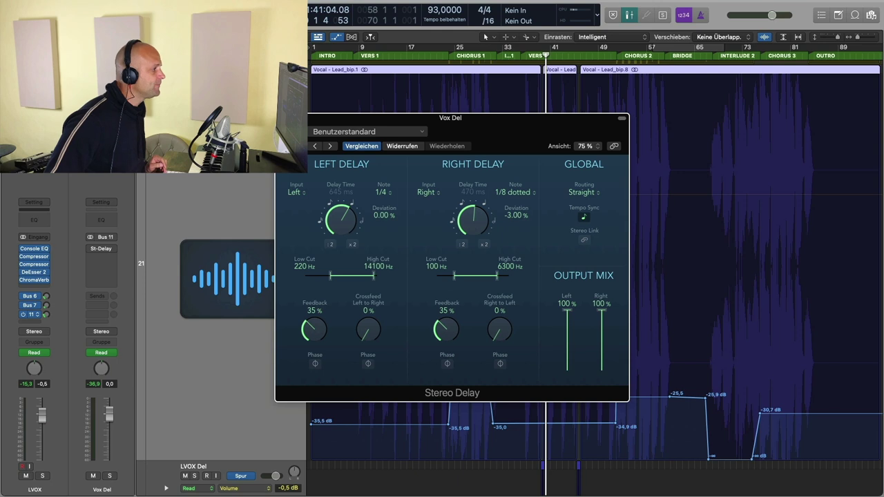
pyautogui.press('super+w')
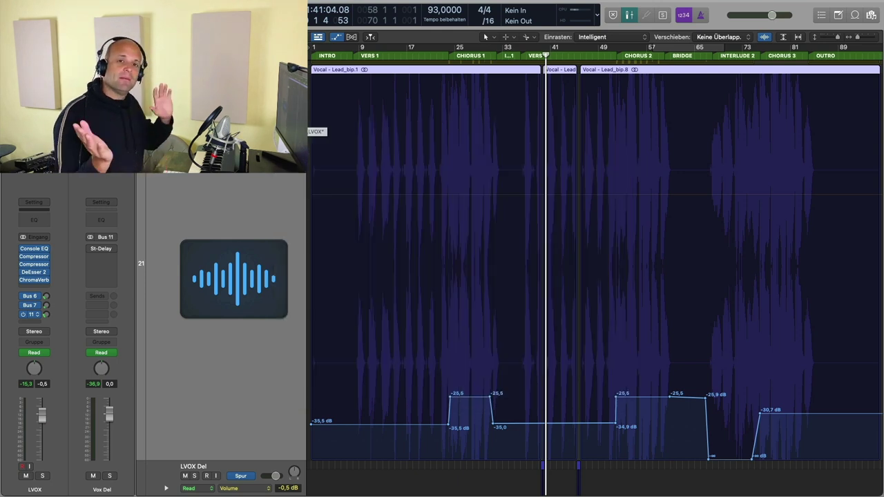
# Place the playhead shortly before Chorus 1, show the mixer for only LVOX's signal path (Einzeln), and enlarge it.
pyautogui.scroll(-1, 324, 120)
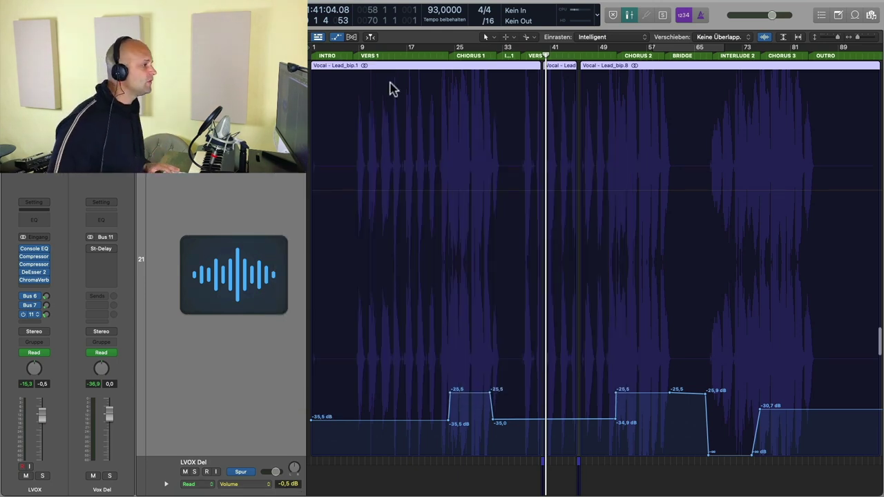
pyautogui.click(432, 55)
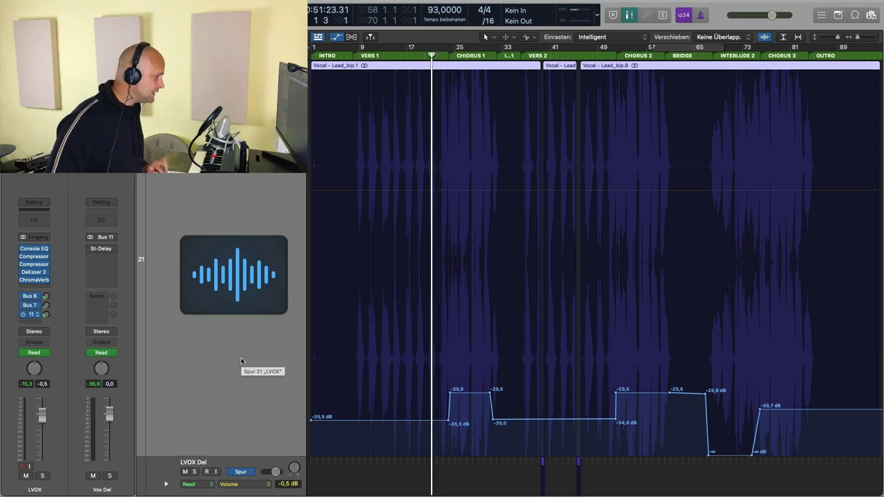
pyautogui.press('x')
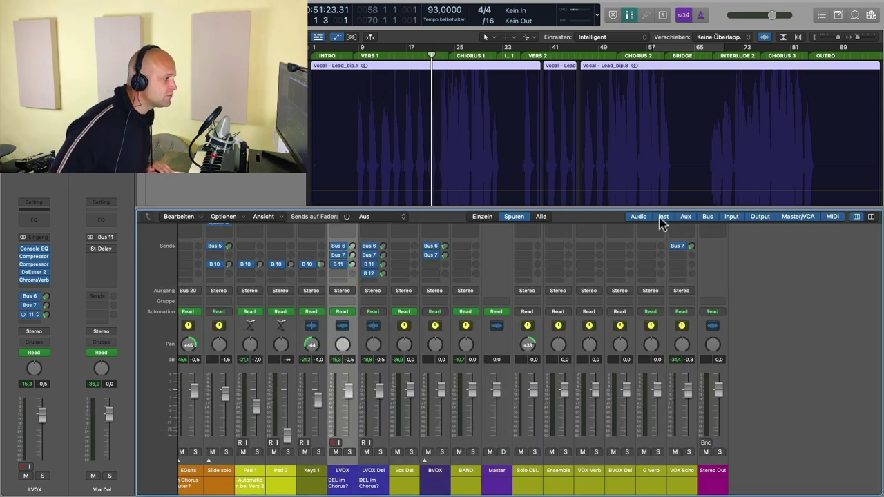
pyautogui.click(482, 217)
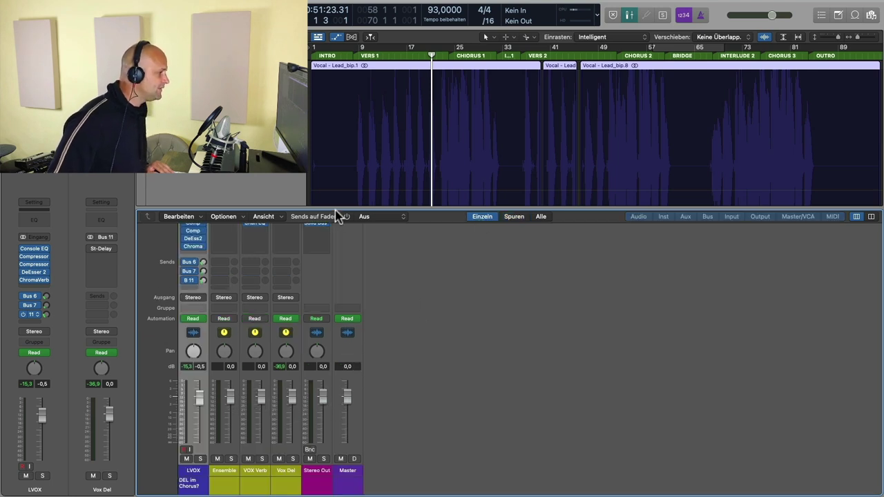
pyautogui.moveTo(336, 208); pyautogui.dragTo(329, 153)
# Play the soloed LVOX track with its delay into Chorus 1, stop playback, and open the Piano Roll.
pyautogui.moveTo(289, 224)
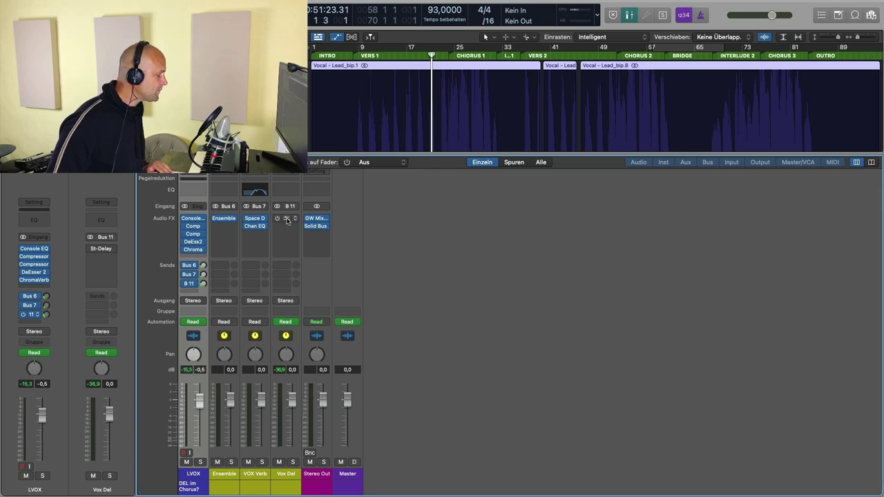
pyautogui.moveTo(192, 277)
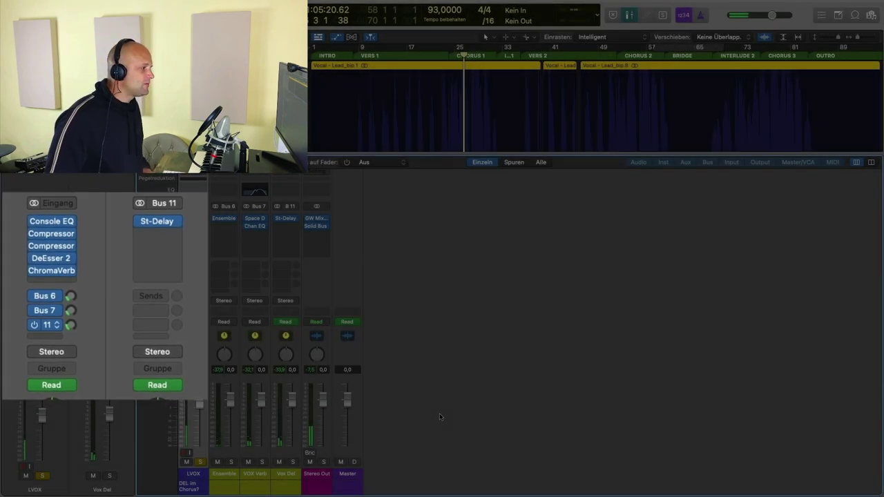
pyautogui.press('p')
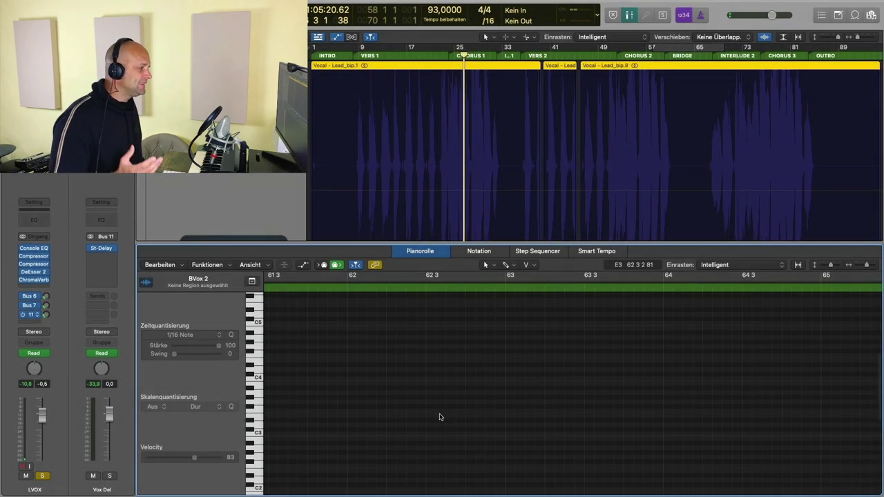
# Close the Piano Roll and turn off LVOX's solo so the full mix is active with the whole song in view.
pyautogui.press('p')
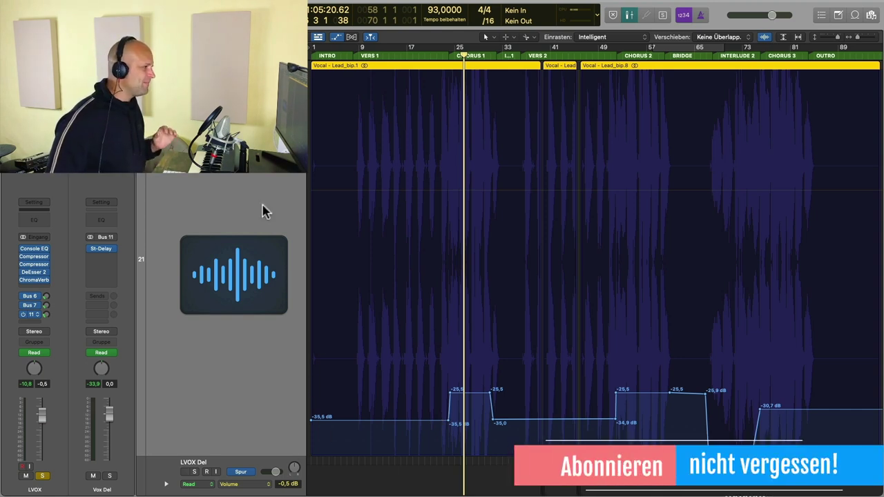
pyautogui.hotkey('ctrl', 's')
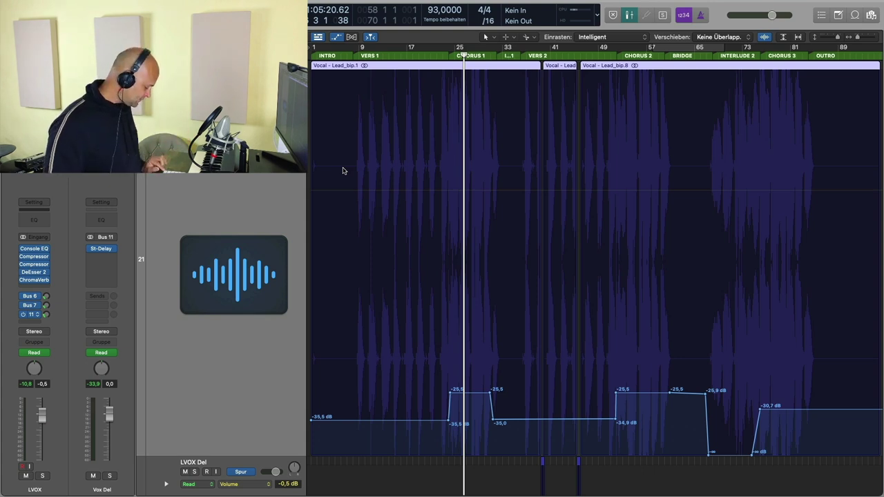
pyautogui.press('z')
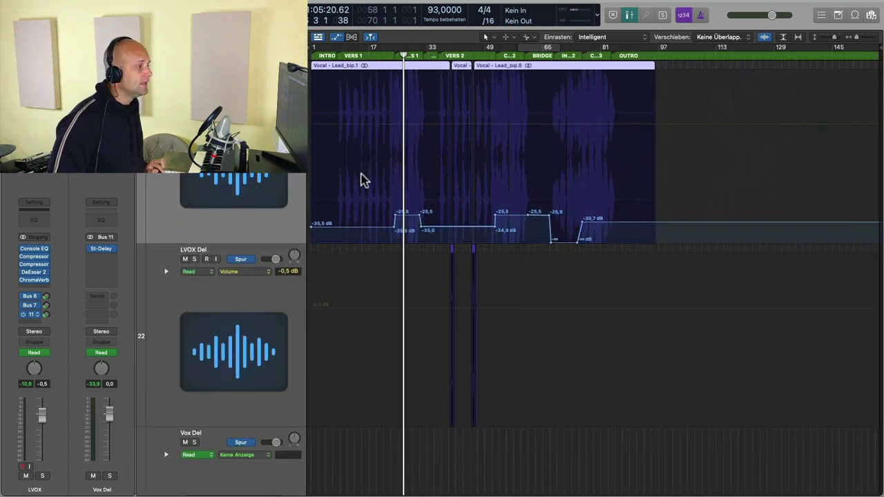
# Place the playhead near the end of the Bridge and play the full mix into Interlude 2.
pyautogui.click(548, 55)
pyautogui.scroll(5, 560, 132)
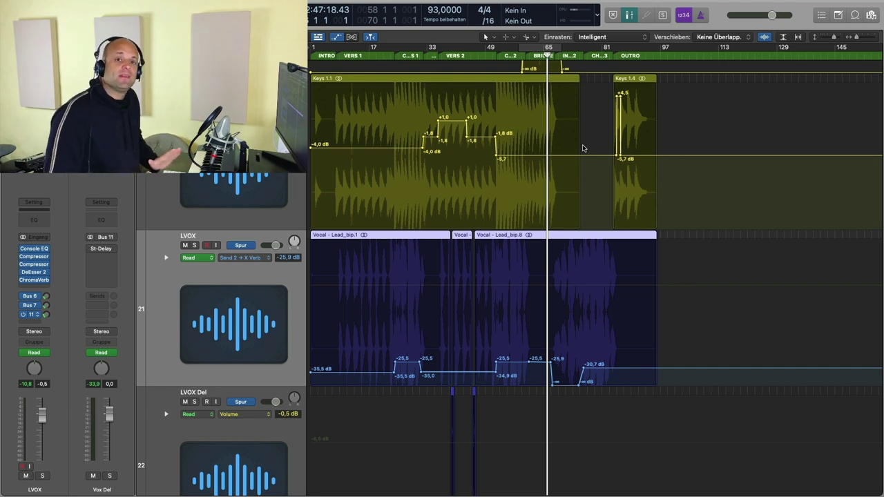
pyautogui.scroll(5, 582, 148)
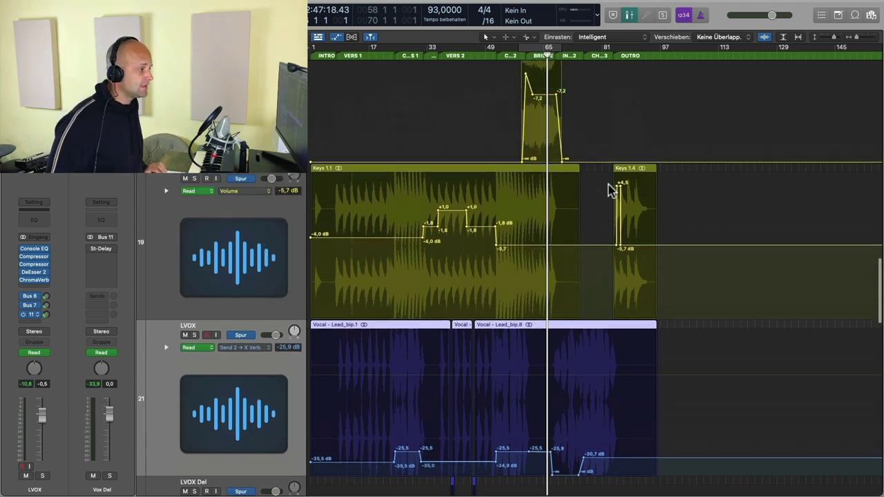
pyautogui.scroll(-2, 599, 178)
pyautogui.scroll(-5, 601, 193)
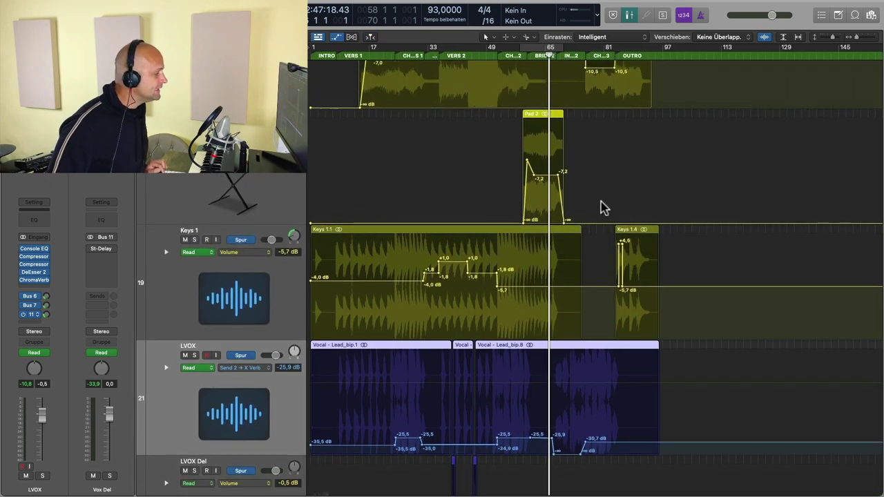
pyautogui.scroll(6, 601, 203)
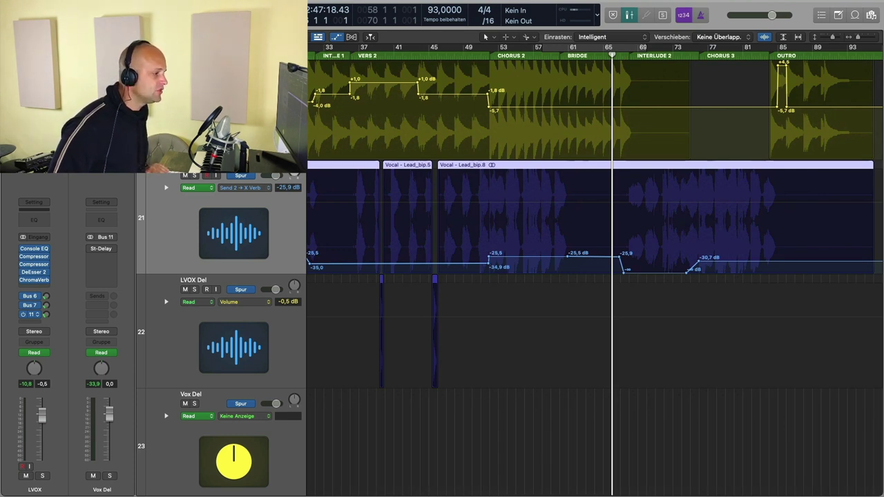
pyautogui.press('space')
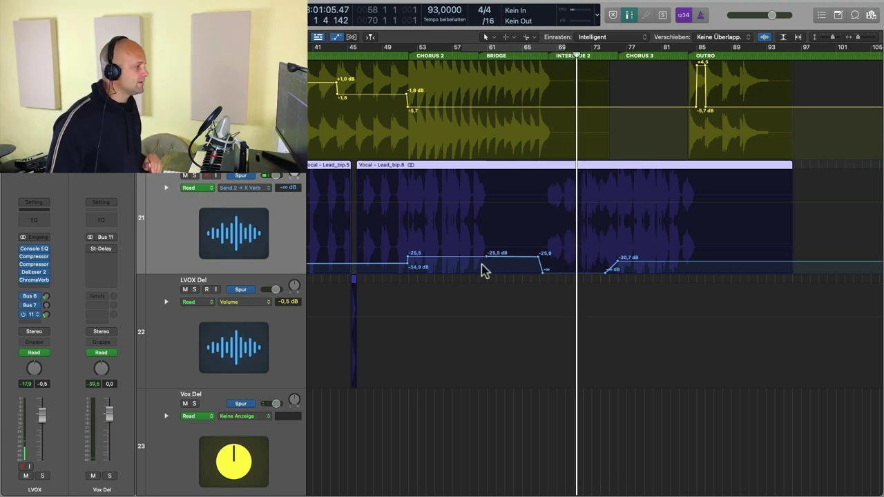
# Examine the automation of Pad 2, Keys 1 and LVOX around the Bridge and return the playhead to the start of Interlude 2.
pyautogui.scroll(5, 454, 259)
pyautogui.scroll(1, 452, 260)
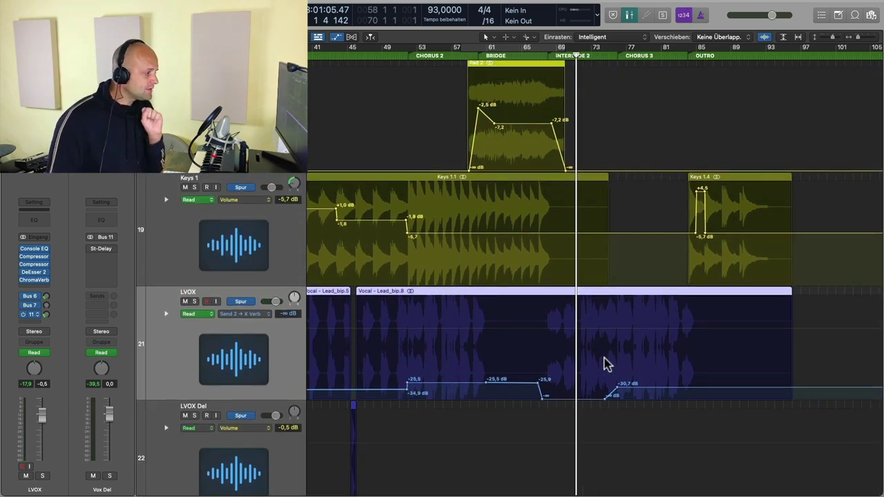
pyautogui.scroll(-2, 584, 371)
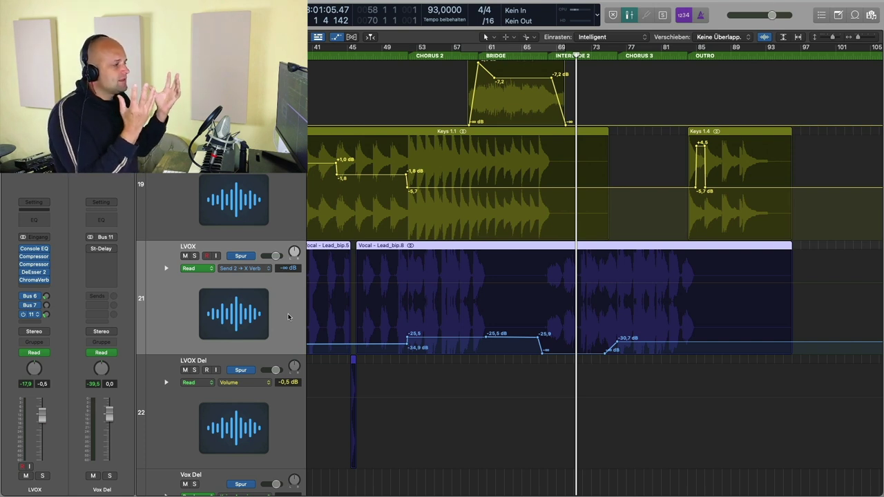
pyautogui.press('space')
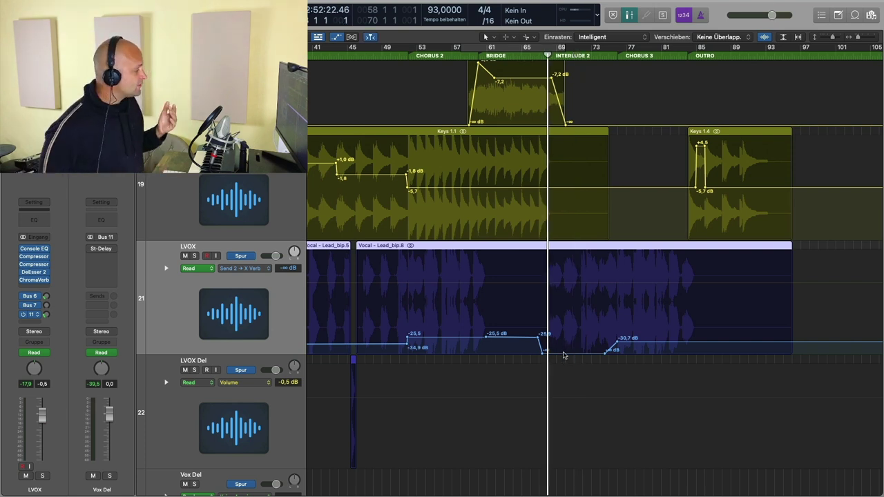
pyautogui.hscroll(3, 564, 355)
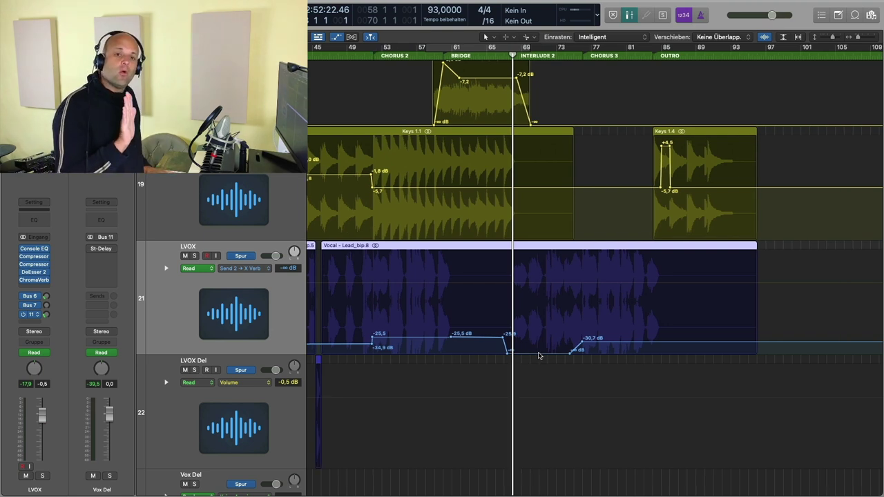
# Solo LVOX and play it from the middle of Chorus 2 to hear its reverb send.
pyautogui.click(194, 255)
pyautogui.click(408, 56)
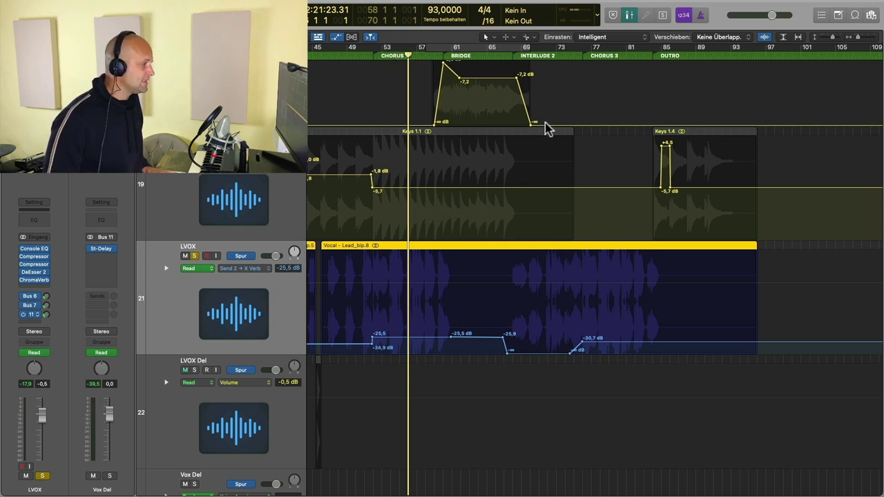
pyautogui.press('space')
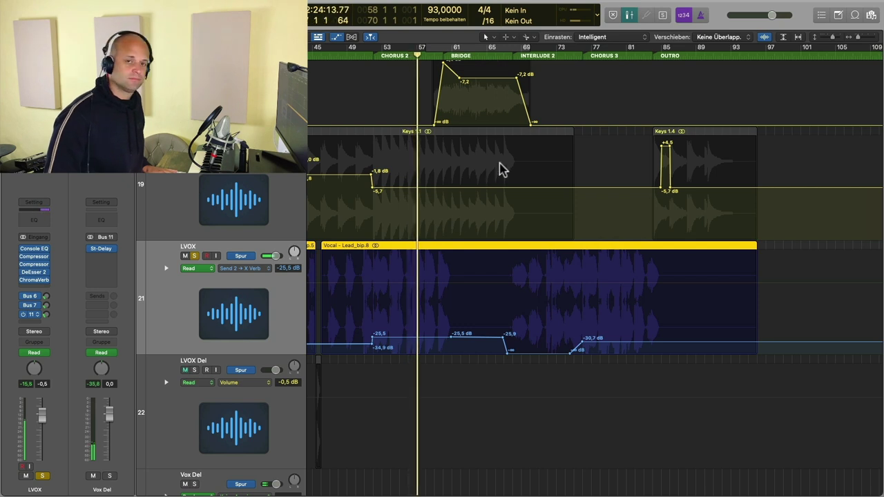
# Play the soloed LVOX from Interlude 2 into Chorus 3, stop playback and turn its solo off.
pyautogui.click(544, 55)
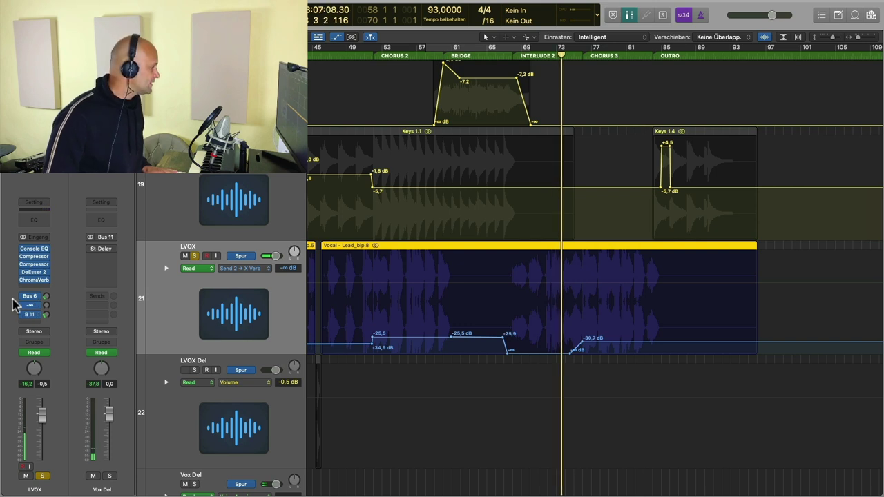
pyautogui.click(557, 56)
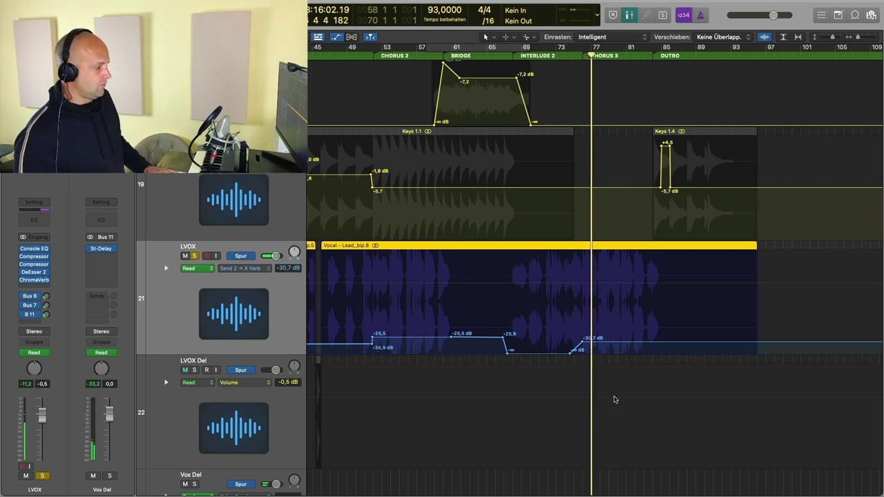
pyautogui.press('s')
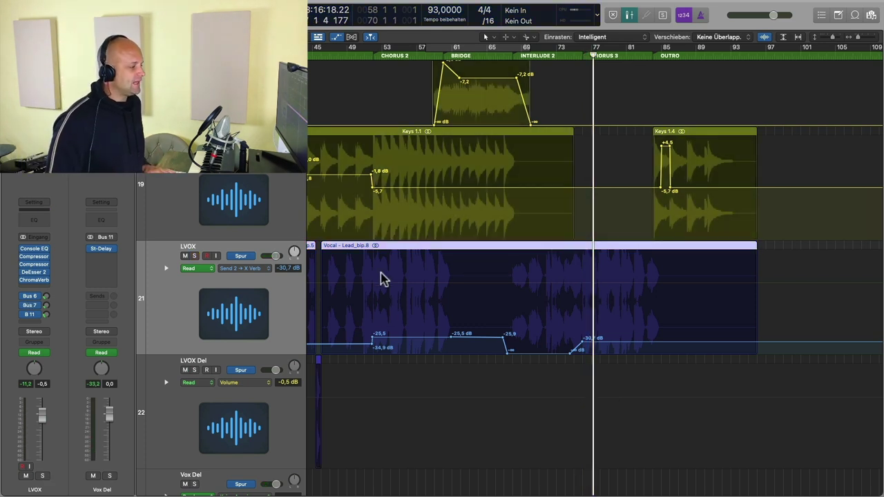